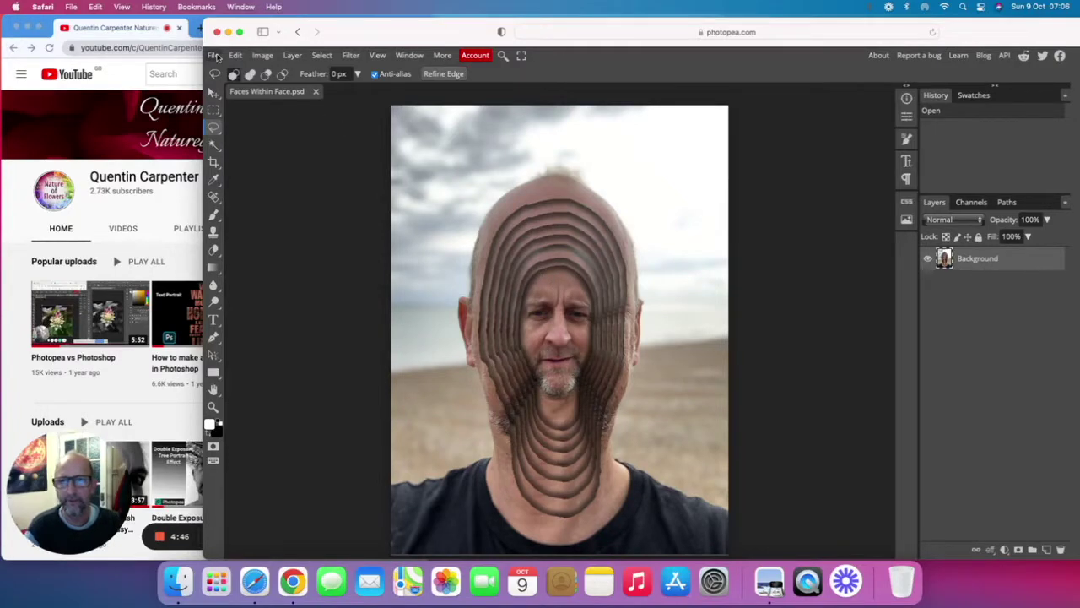
Step: Open the portrait photo File_000 (1).png from the Faces Within Face folder
click(213, 55)
click(232, 93)
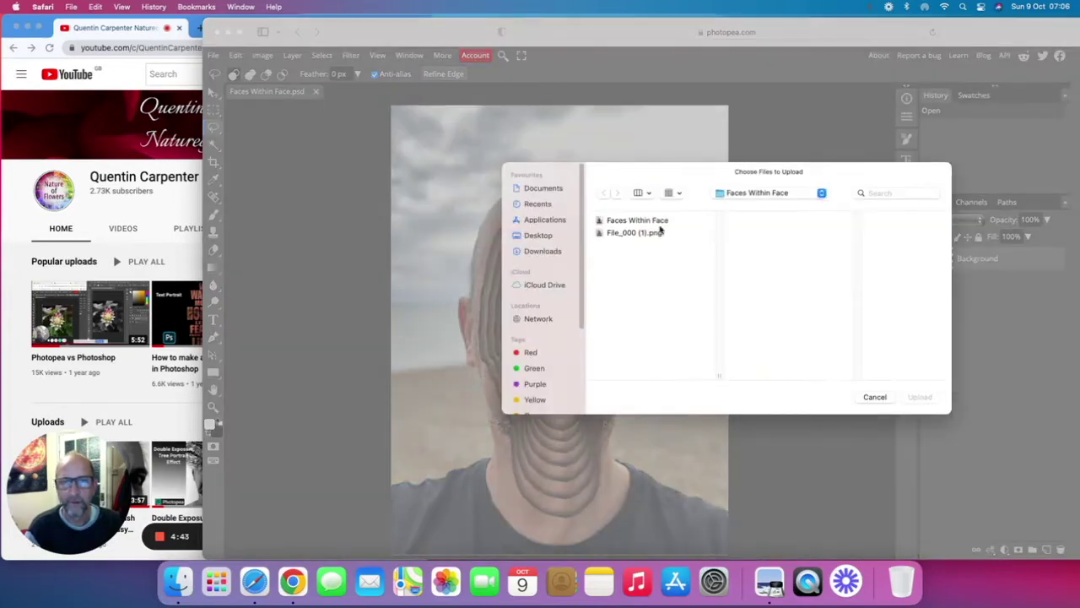
click(660, 234)
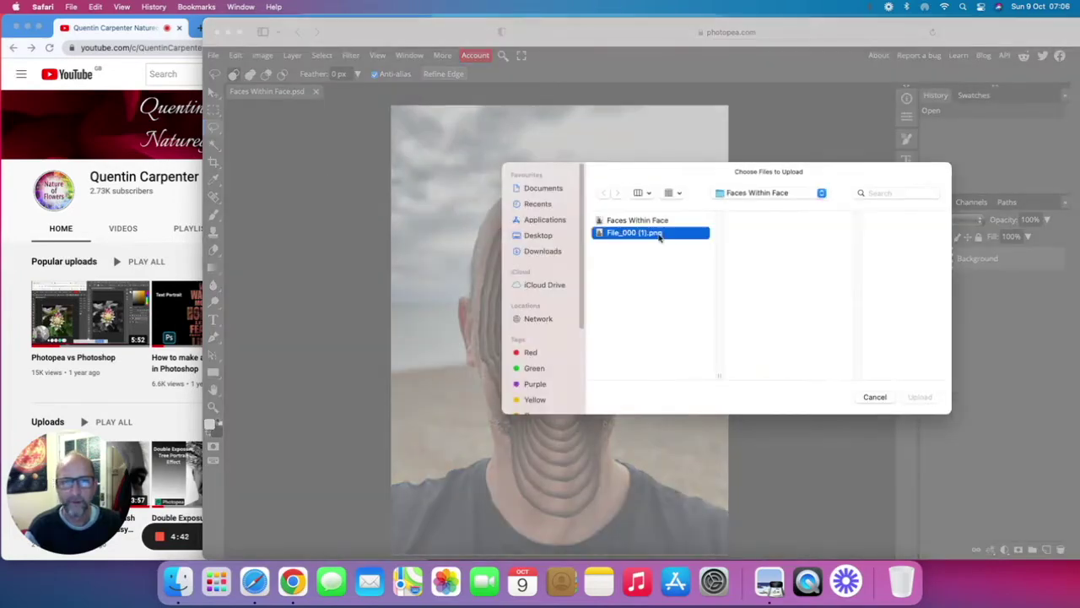
double_click(660, 234)
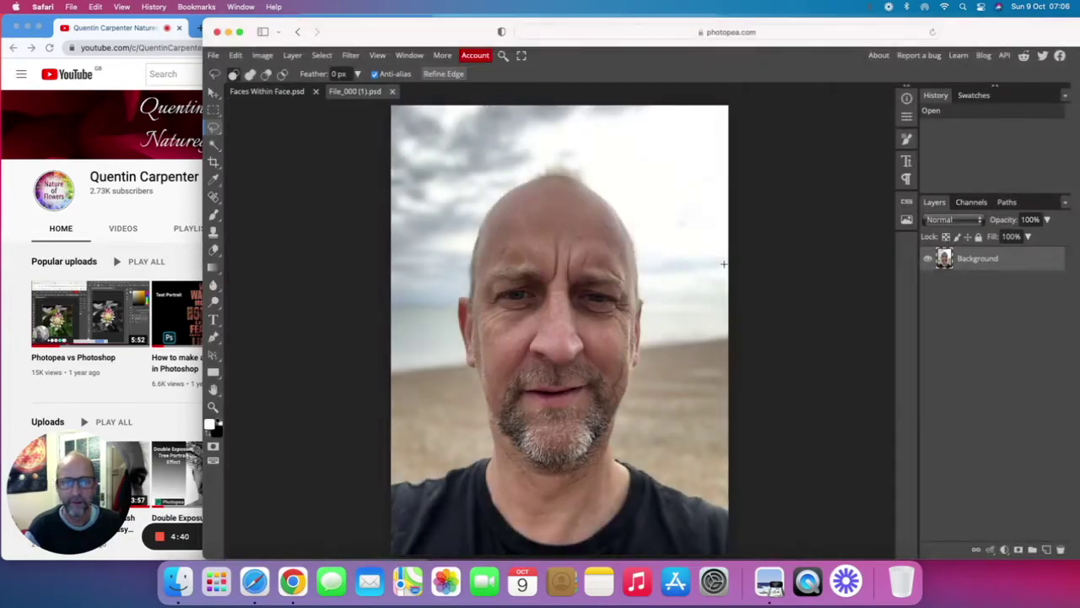
Step: Duplicate the Background layer and scale the copy to 110% in both width and height
right_click(991, 262)
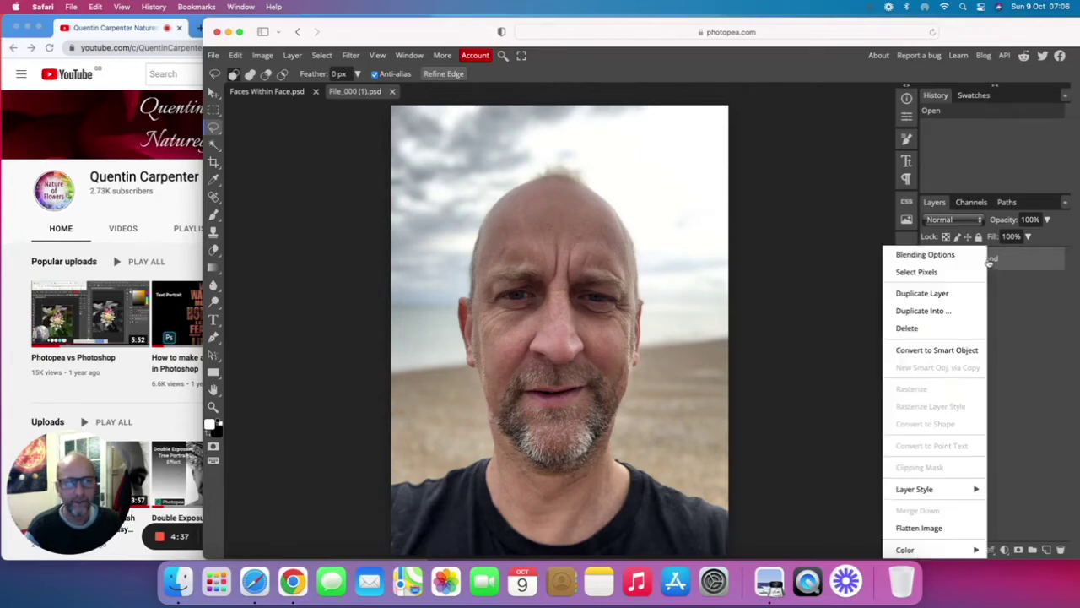
click(954, 292)
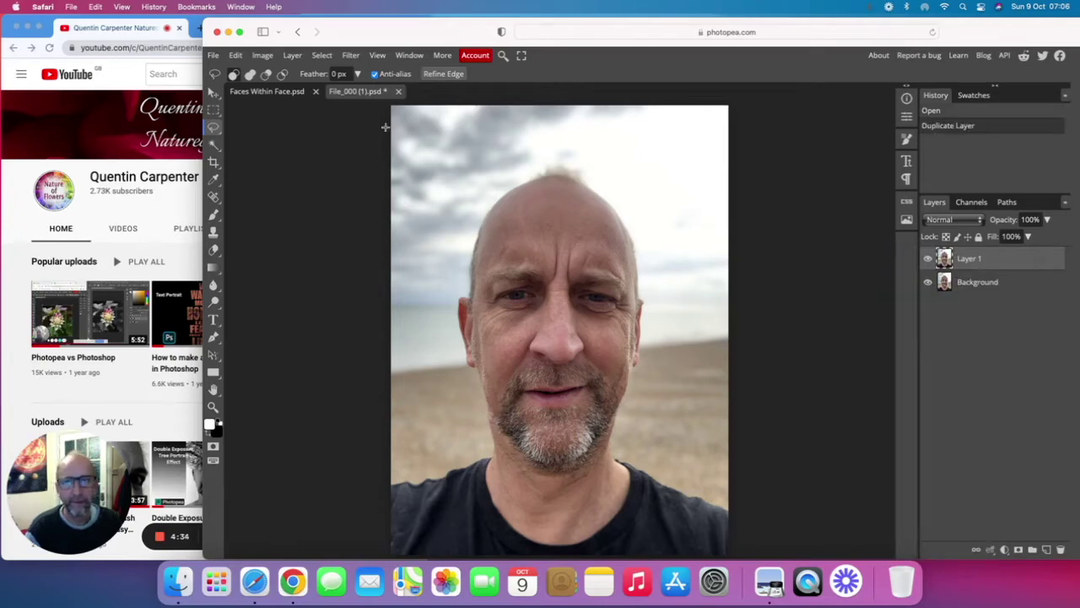
click(236, 55)
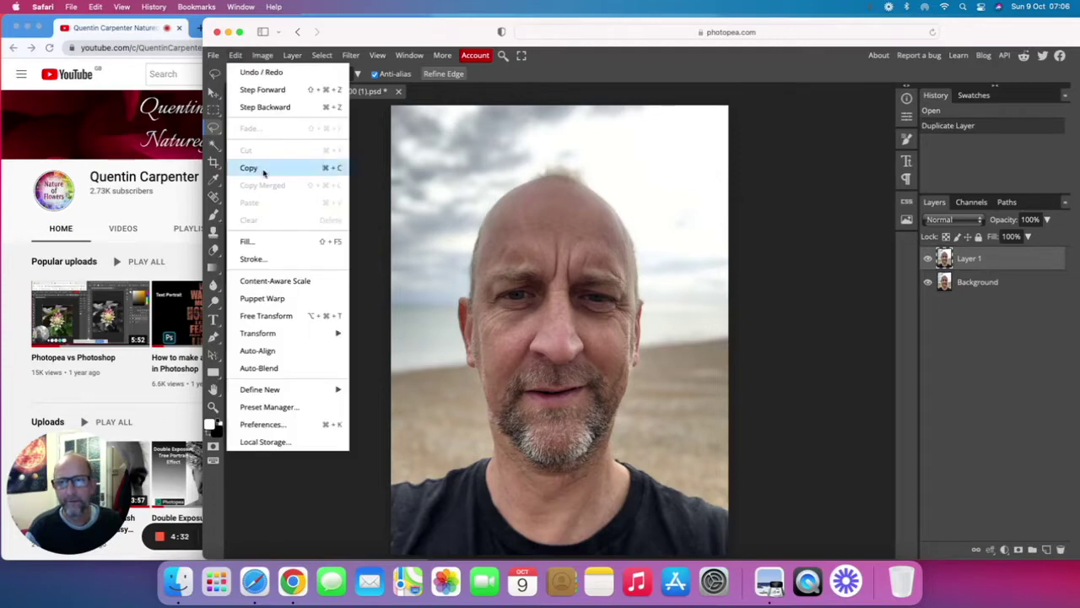
mouse_move(278, 335)
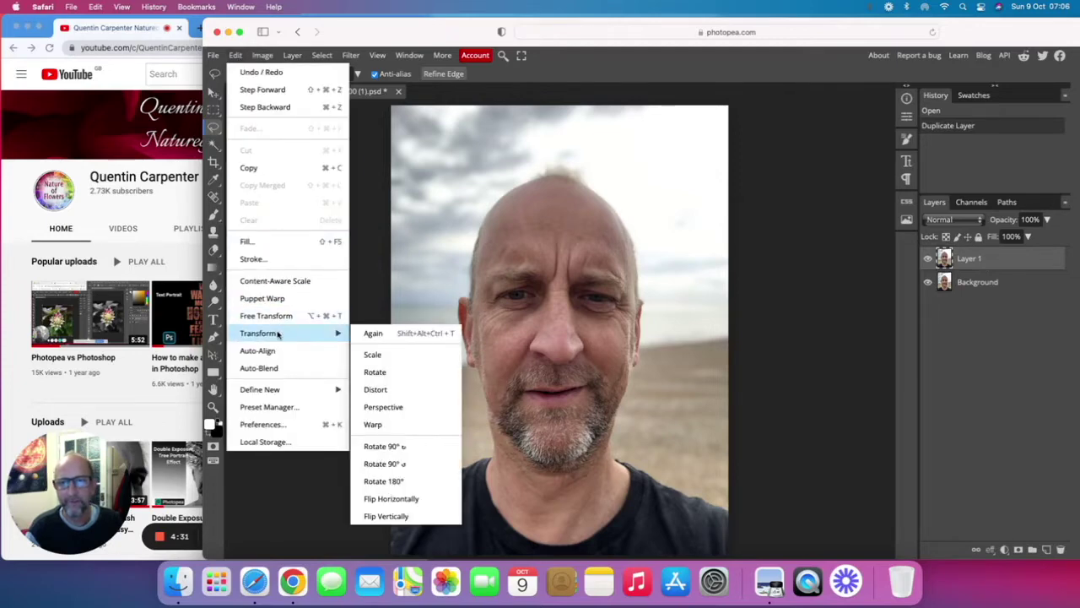
click(372, 355)
click(419, 74)
text(11)
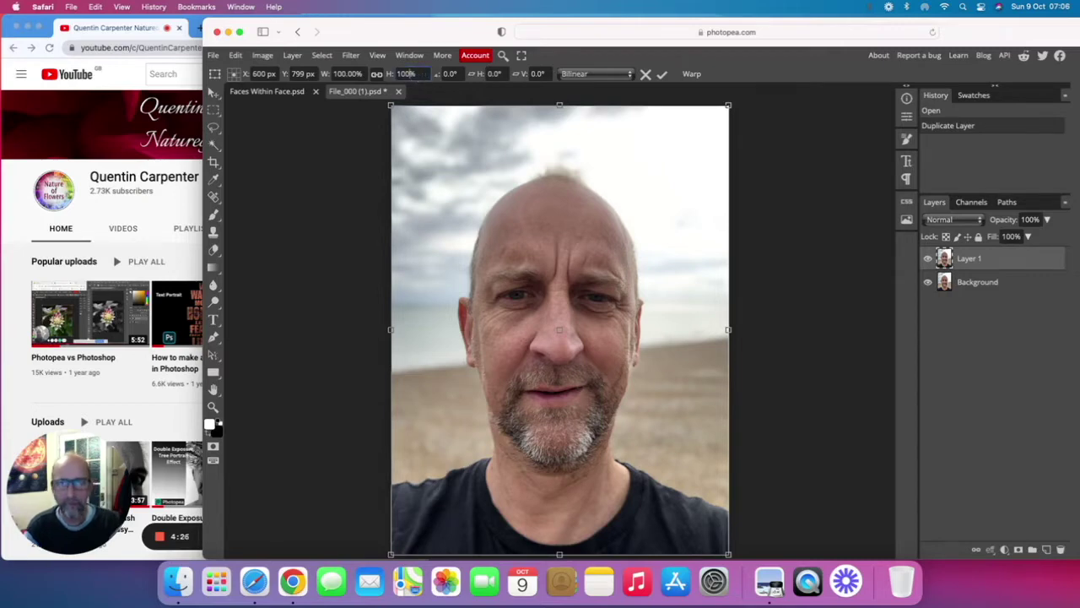
text(0)
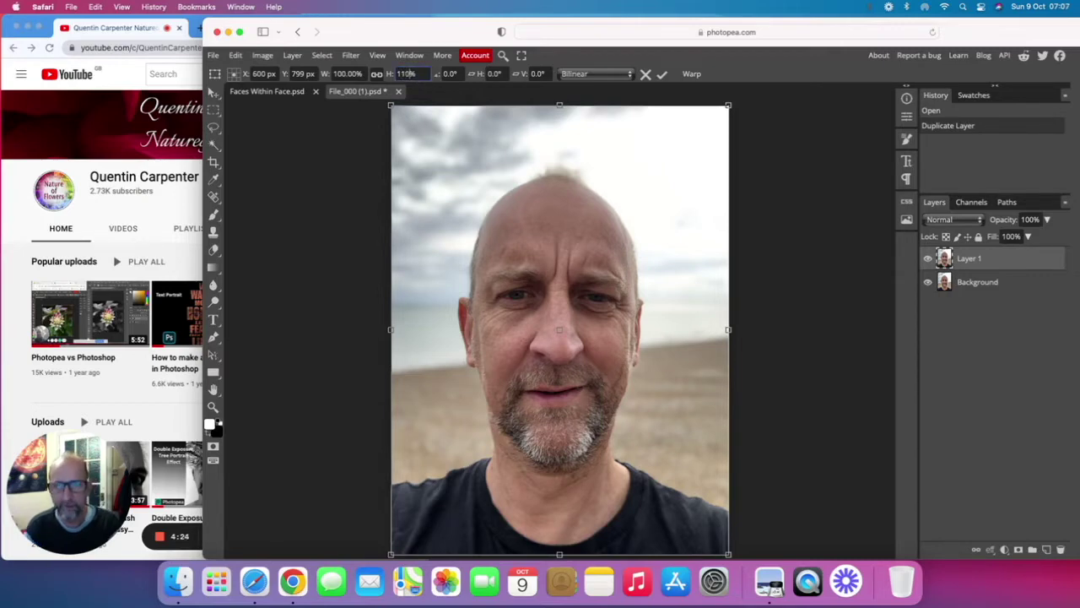
key(Return)
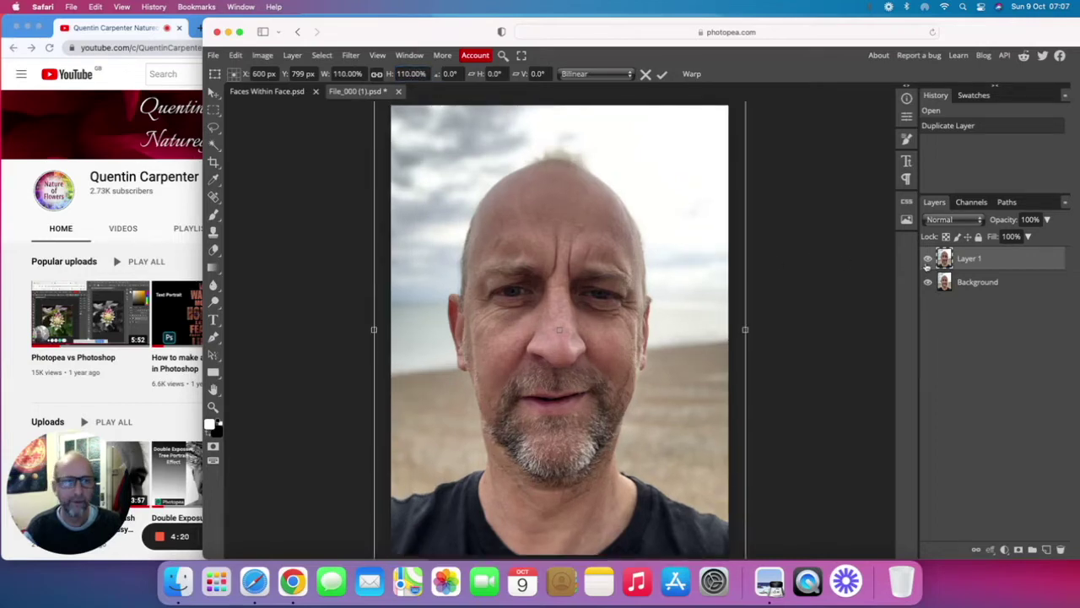
key(Return)
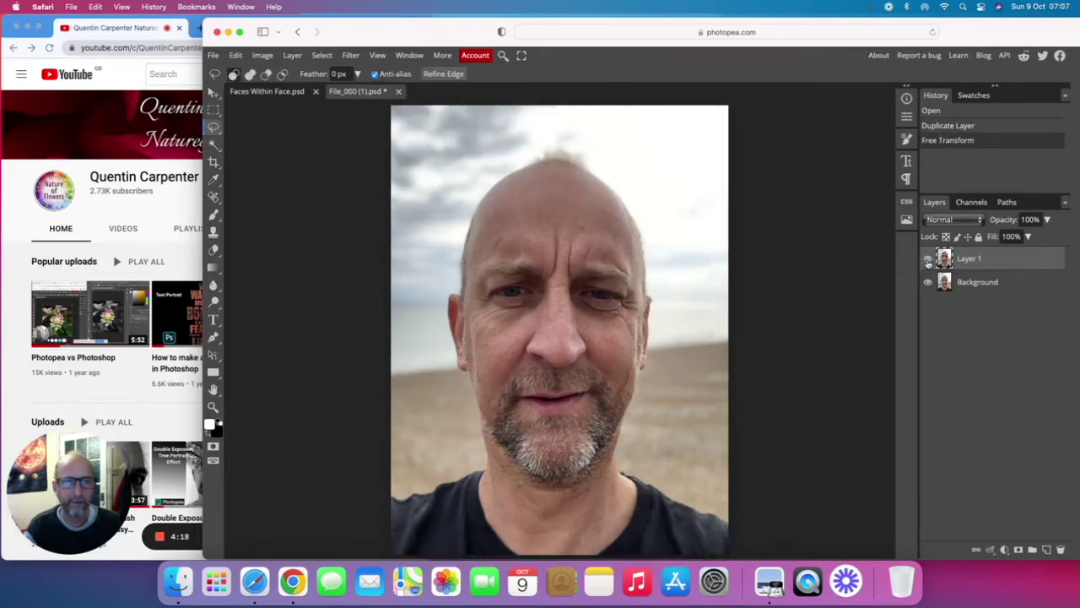
Step: Hide the enlarged copy and lasso the outline of the head, ears and neck on the Background layer
click(928, 259)
click(971, 285)
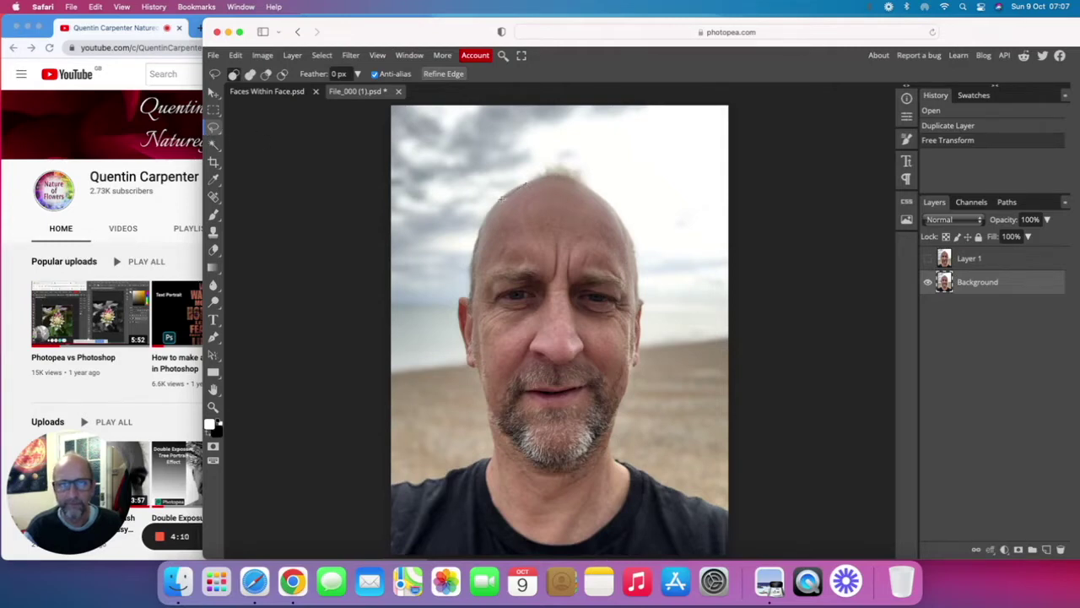
drag(490, 212, 473, 247)
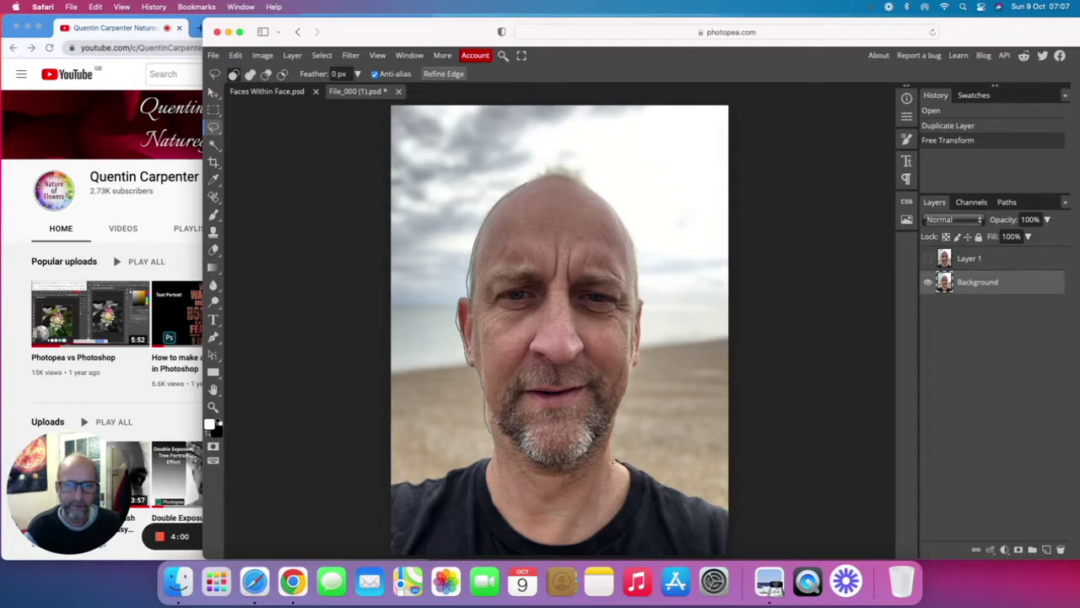
drag(616, 408, 627, 384)
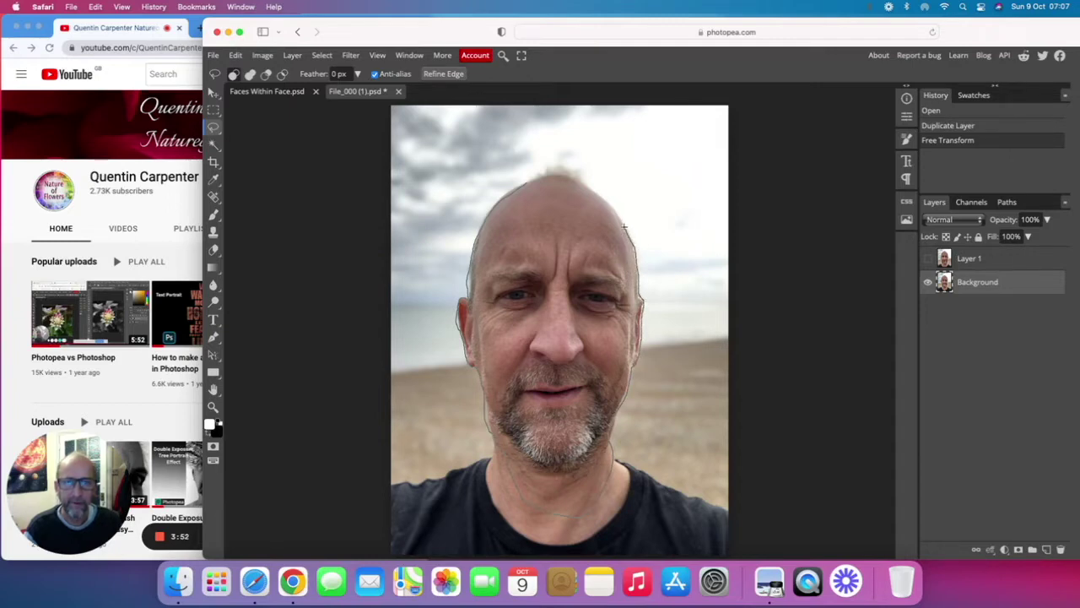
drag(609, 201, 598, 194)
drag(525, 180, 544, 176)
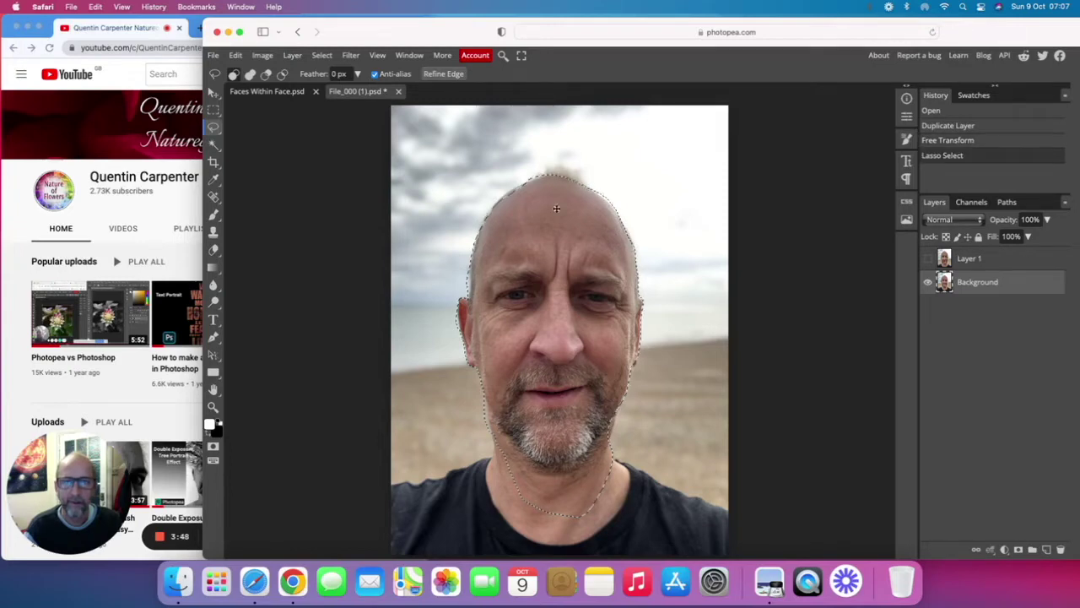
Step: Show the enlarged Layer 1 again and mask it with the inverse of the head selection
click(954, 261)
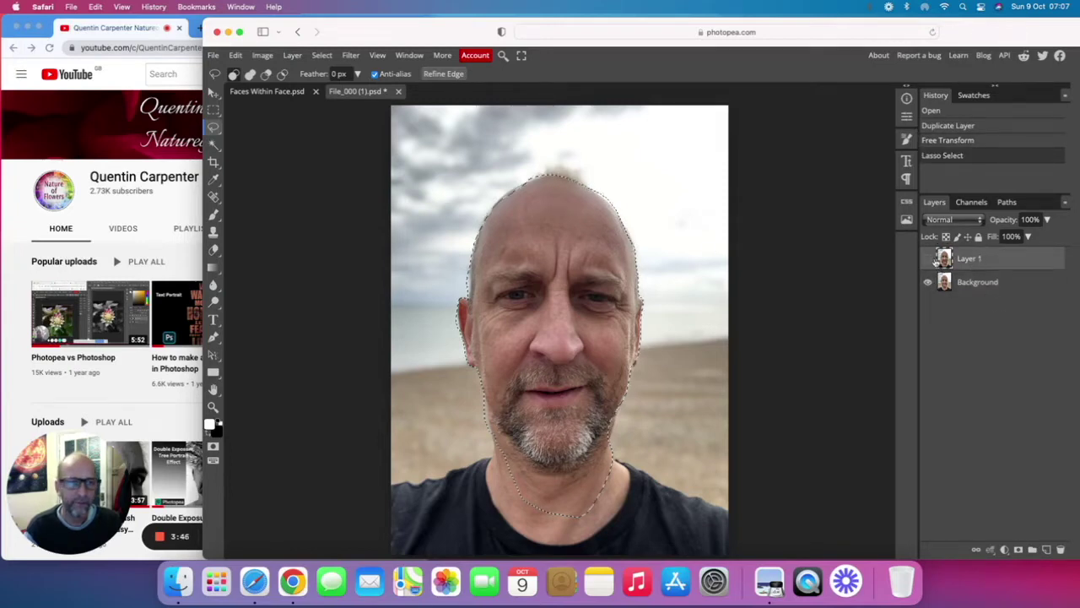
click(929, 260)
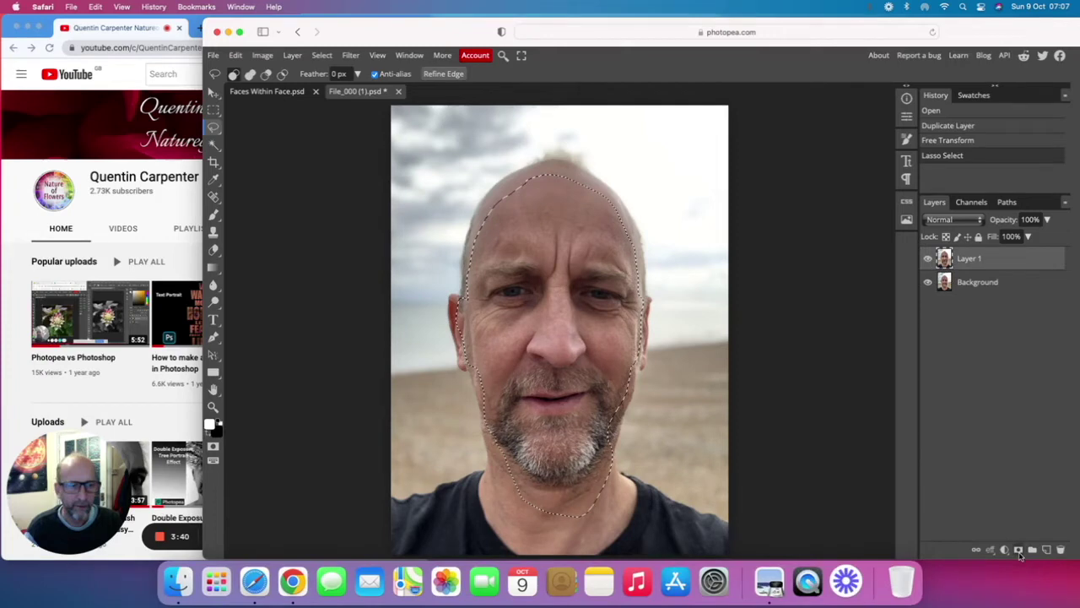
click(321, 55)
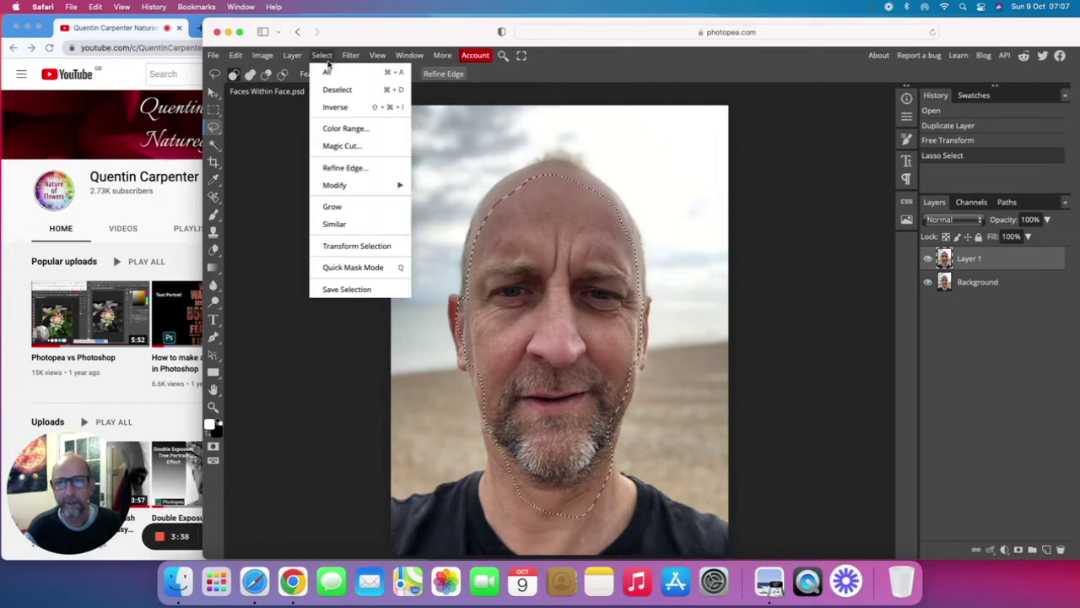
click(335, 107)
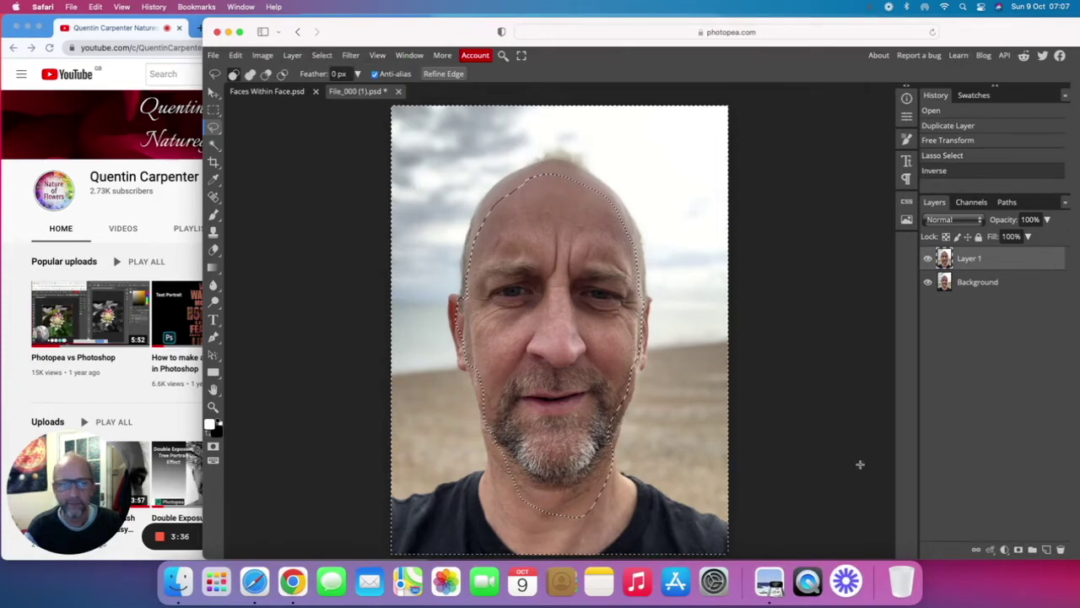
click(1018, 550)
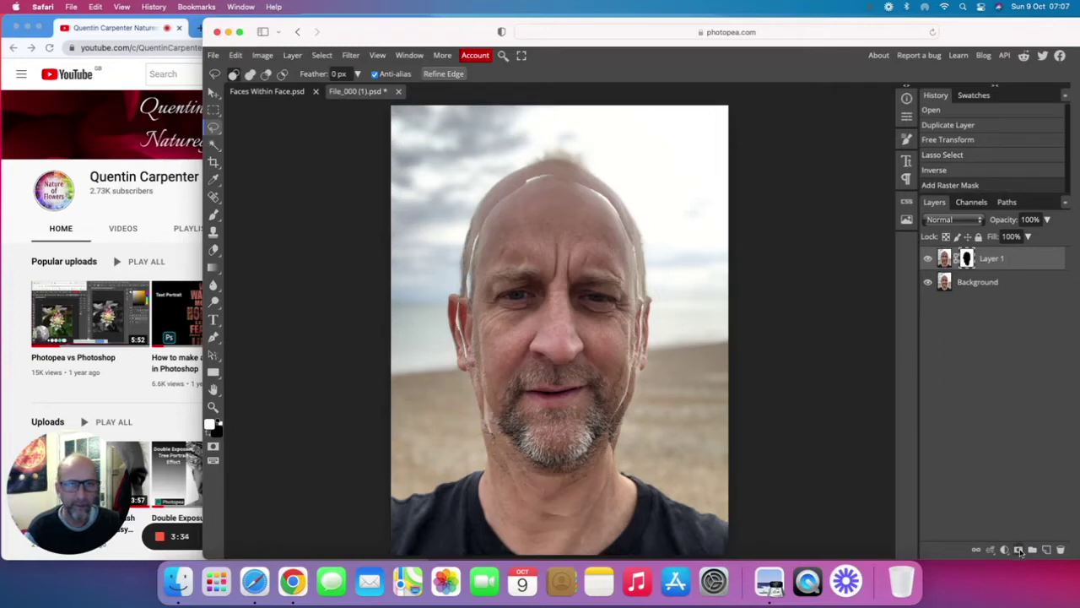
Step: Hide the Background layer and paint white on Layer 1's mask with a 69 px hard brush to even out the cut-out's edge
click(928, 282)
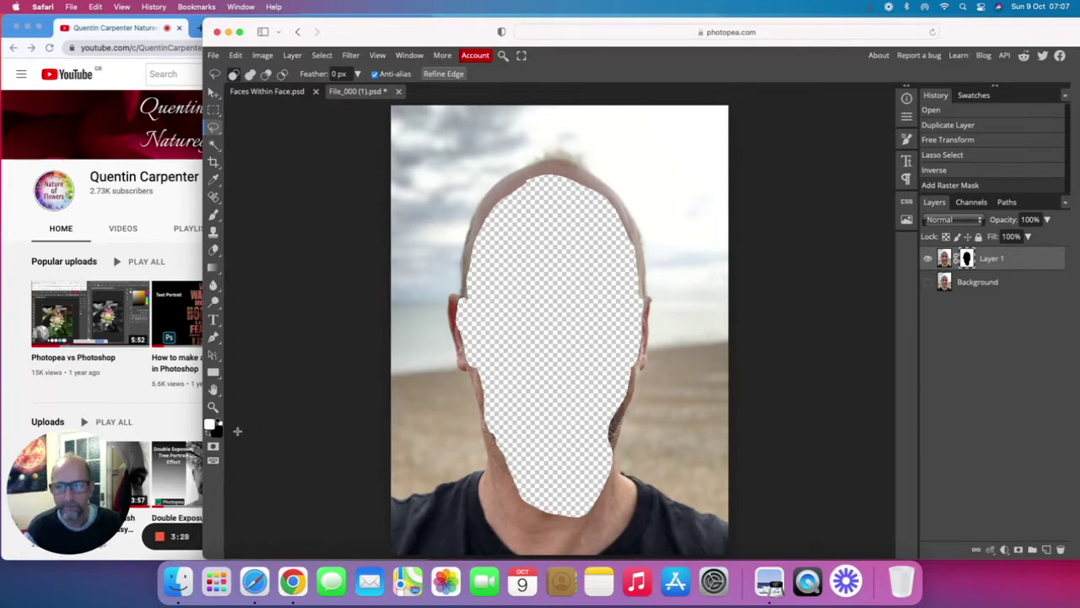
click(215, 216)
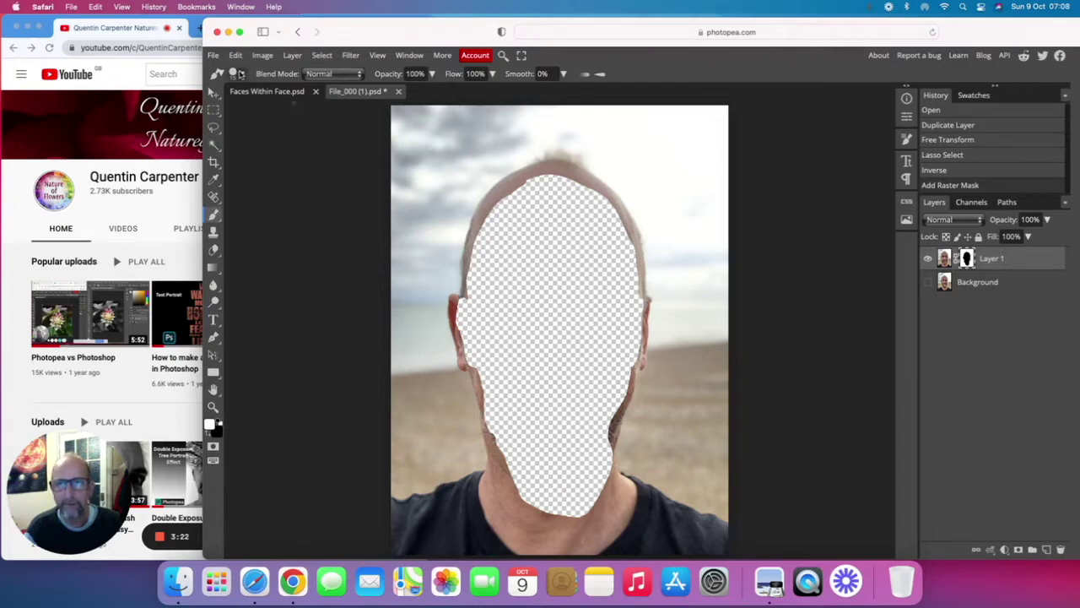
click(238, 73)
drag(309, 106, 322, 107)
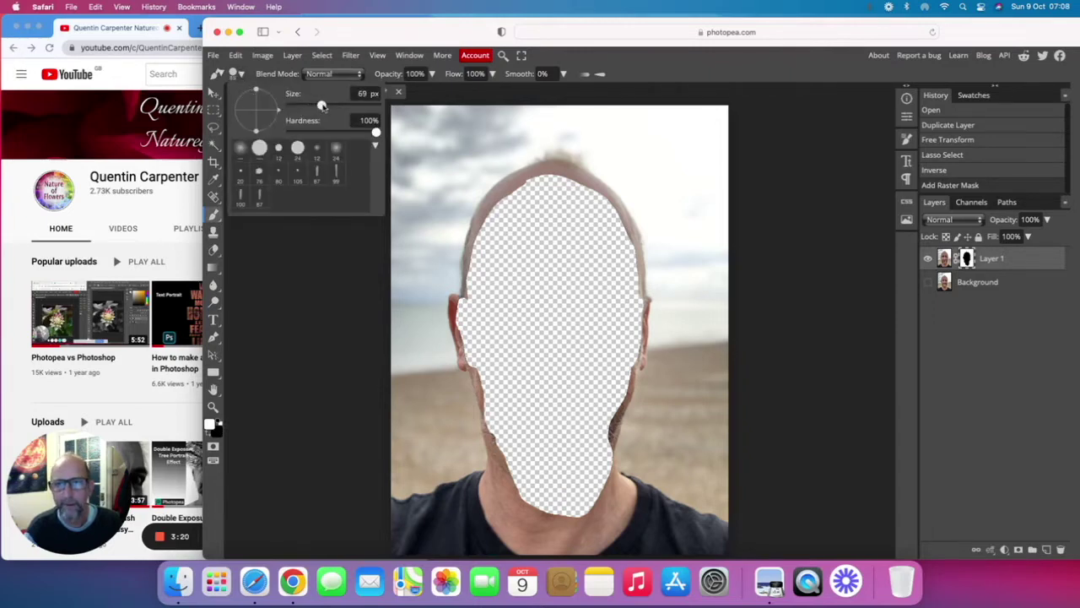
click(523, 173)
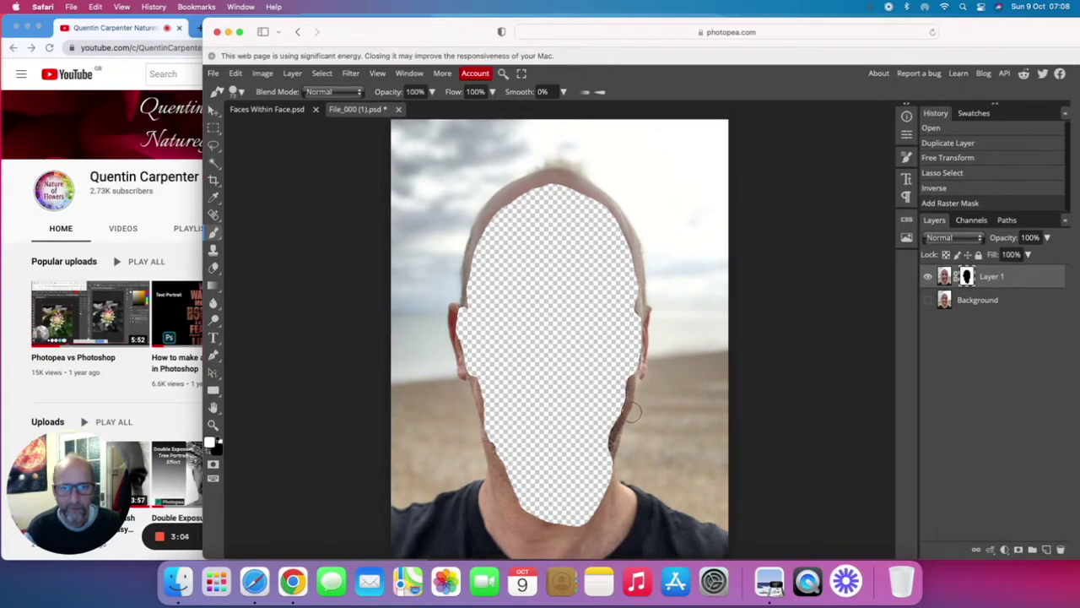
mouse_move(620, 435)
mouse_down()
mouse_move(607, 508)
mouse_move(583, 531)
mouse_move(516, 528)
mouse_move(506, 515)
mouse_move(447, 334)
mouse_move(487, 204)
mouse_up()
Step: Compare the cut-out with the Background shown and hidden, and touch up the mask edge above the ear beside the light sky
click(929, 302)
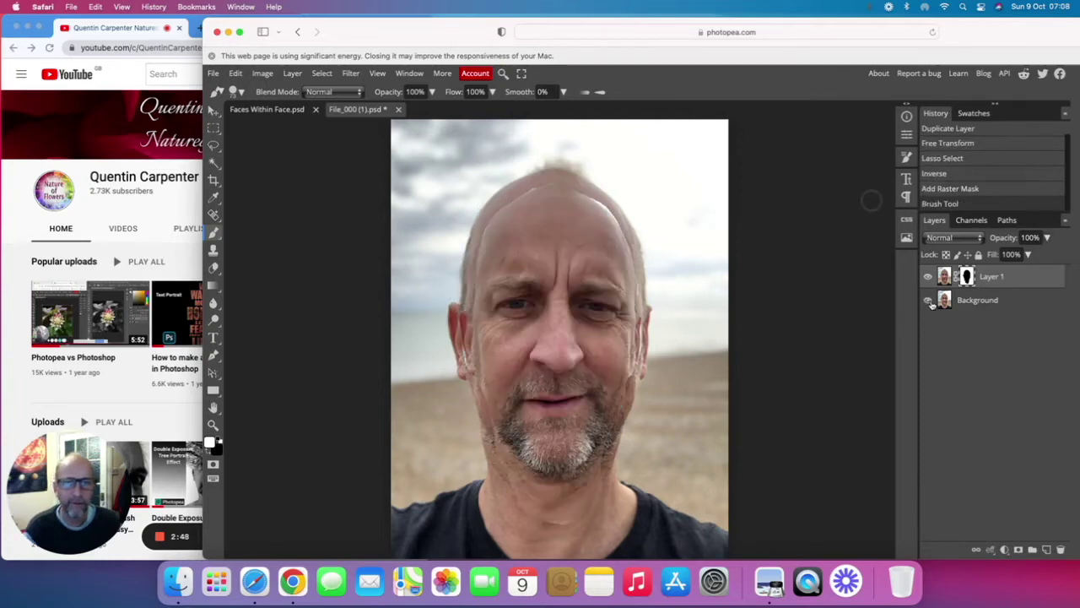
click(928, 302)
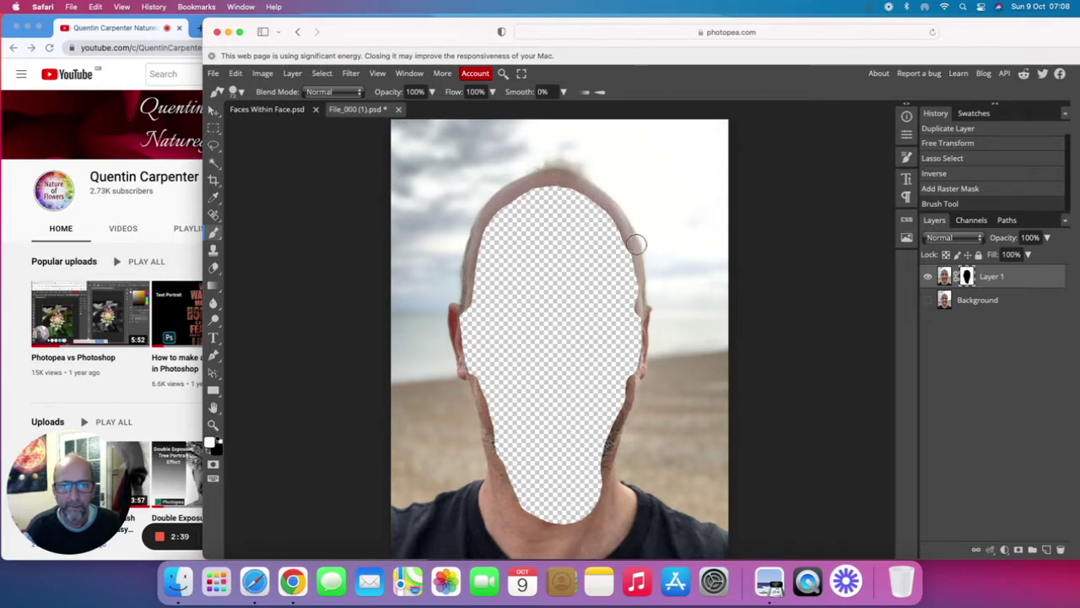
drag(647, 283, 649, 307)
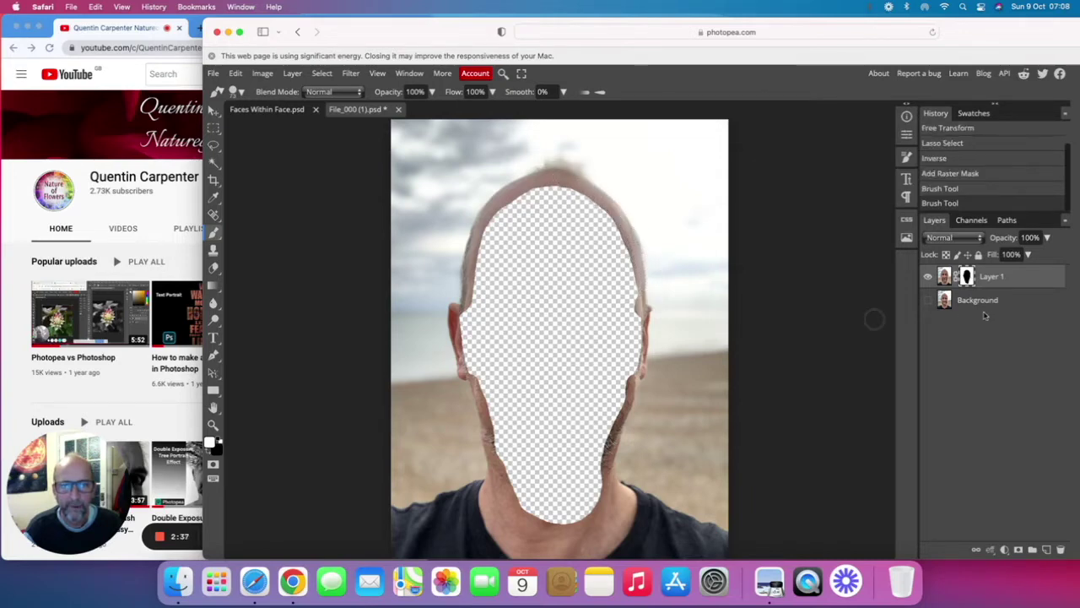
click(930, 302)
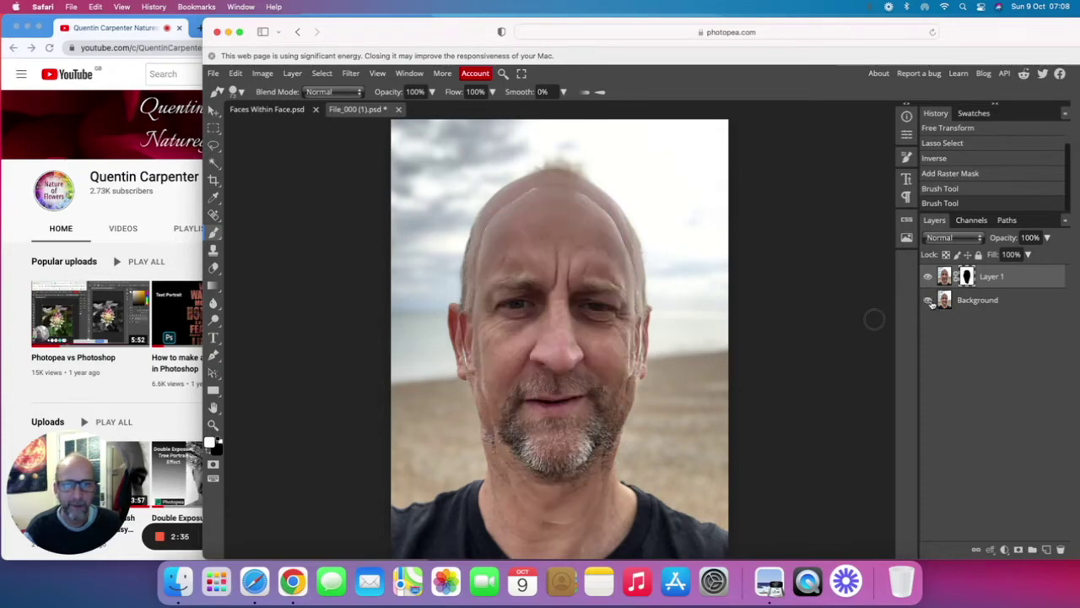
click(930, 302)
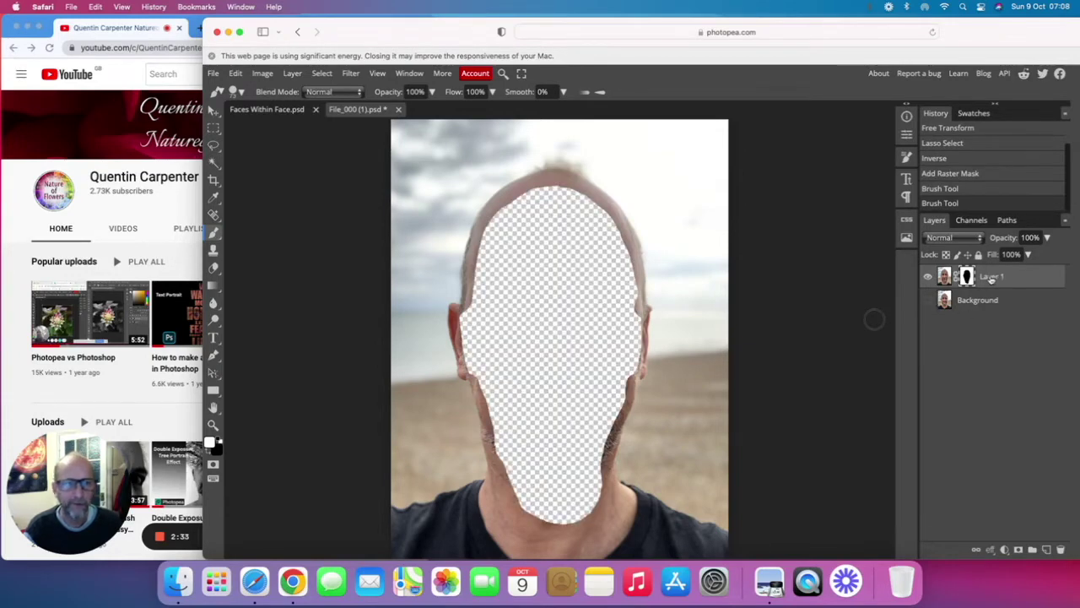
Step: Add a Drop Shadow style to the masked Layer 1 with a distance of 0 px
right_click(992, 278)
click(994, 280)
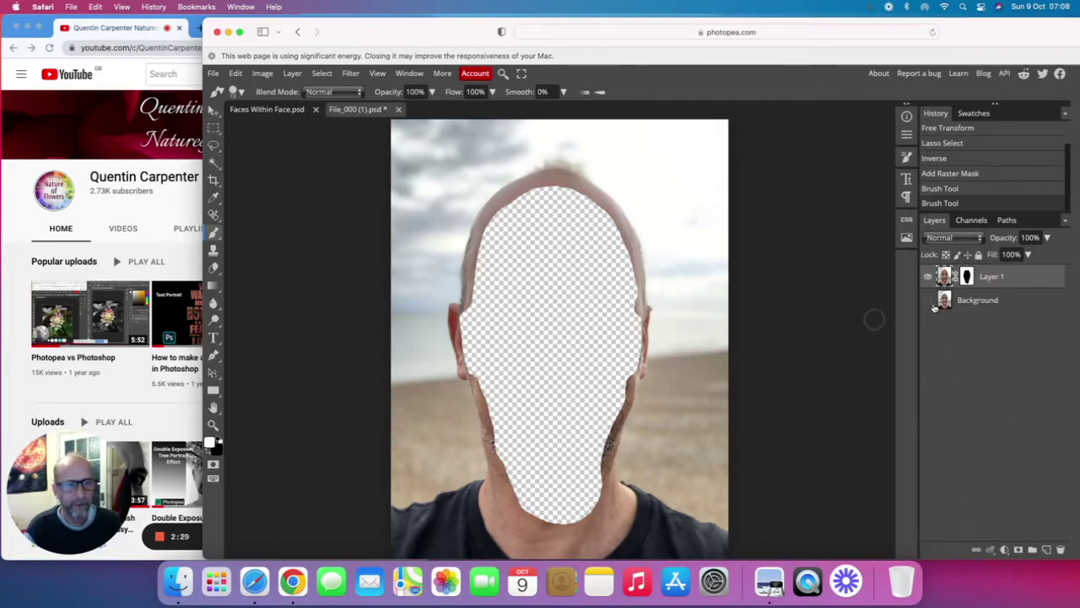
click(991, 549)
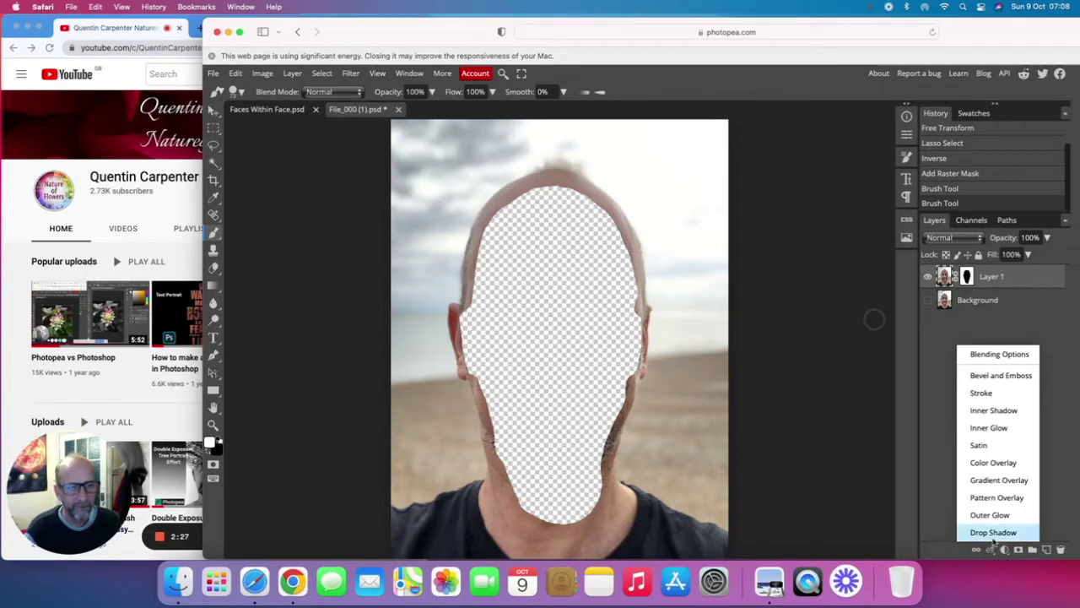
click(993, 533)
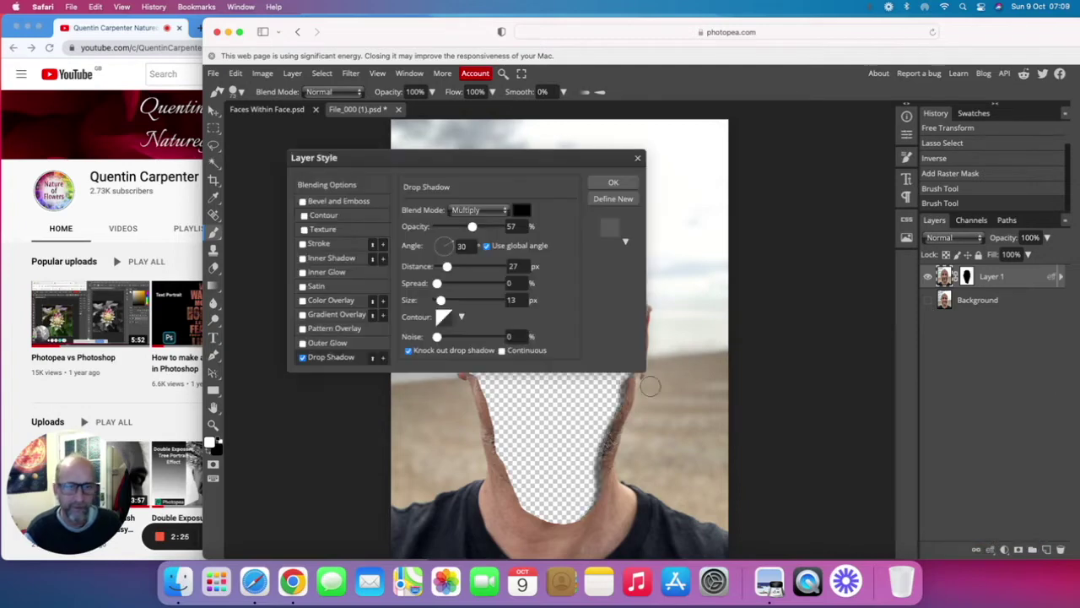
drag(448, 265, 428, 266)
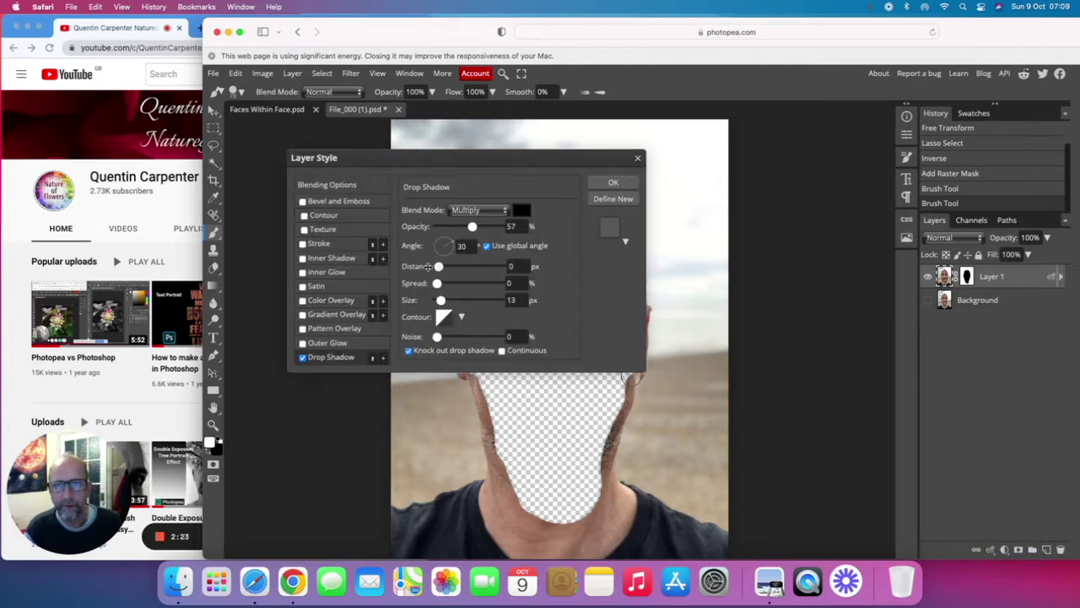
Step: Set the drop shadow's spread to 65%, size to 30 px and opacity to 65%, and show the Background layer again
drag(467, 161, 782, 146)
mouse_move(753, 269)
mouse_down()
mouse_move(792, 271)
mouse_move(763, 287)
mouse_up()
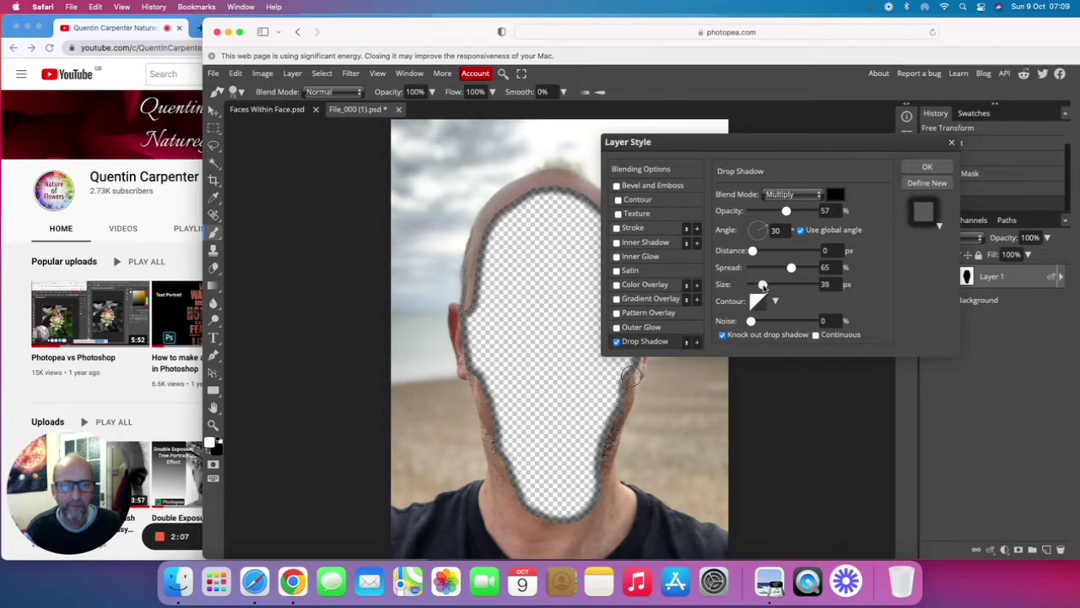
drag(763, 287, 759, 287)
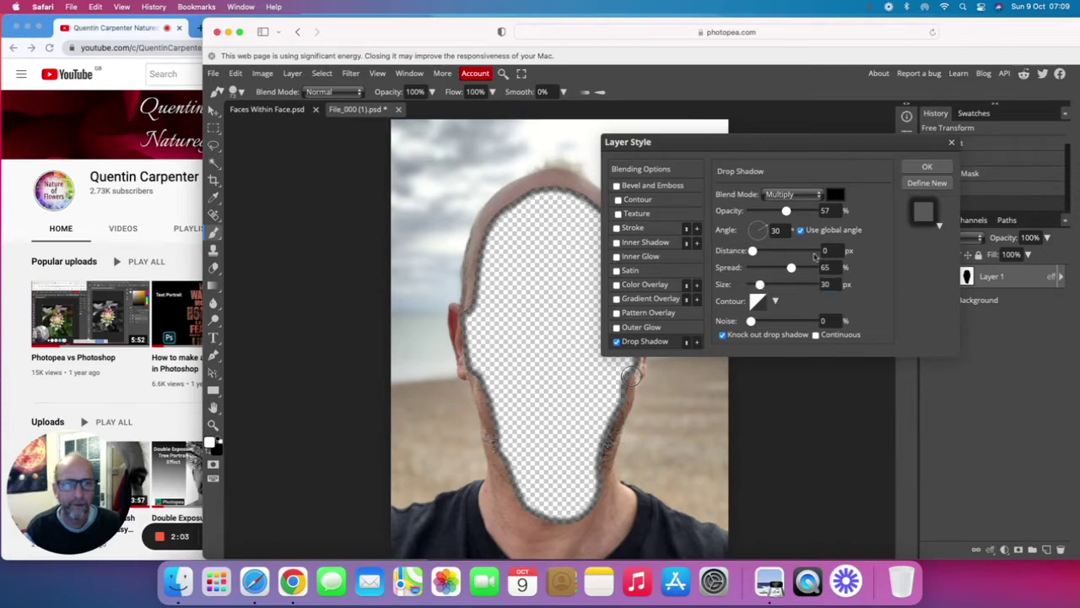
drag(800, 216, 790, 216)
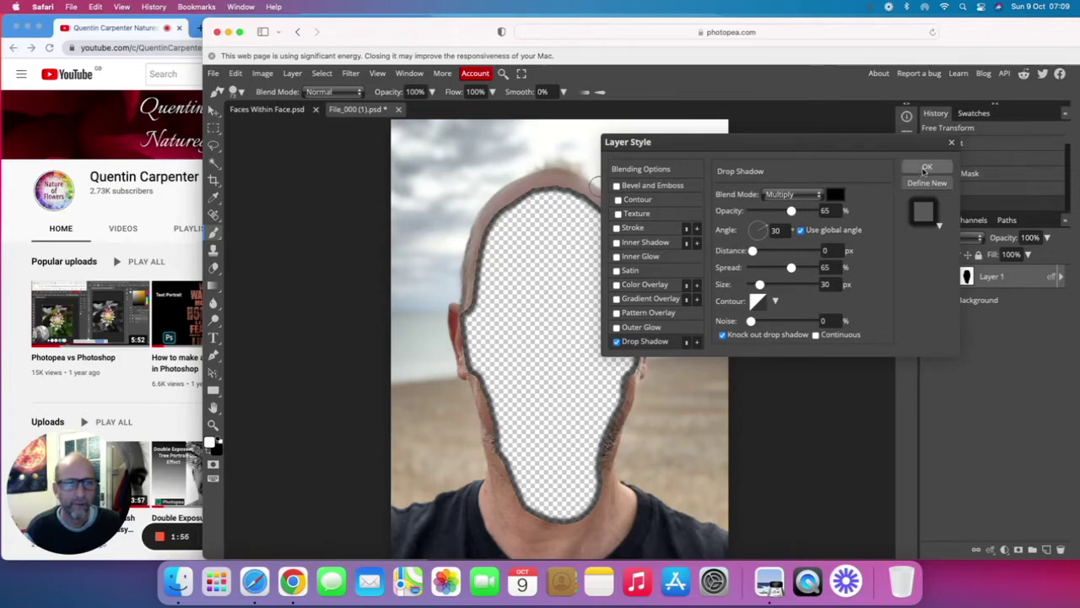
click(926, 168)
click(928, 303)
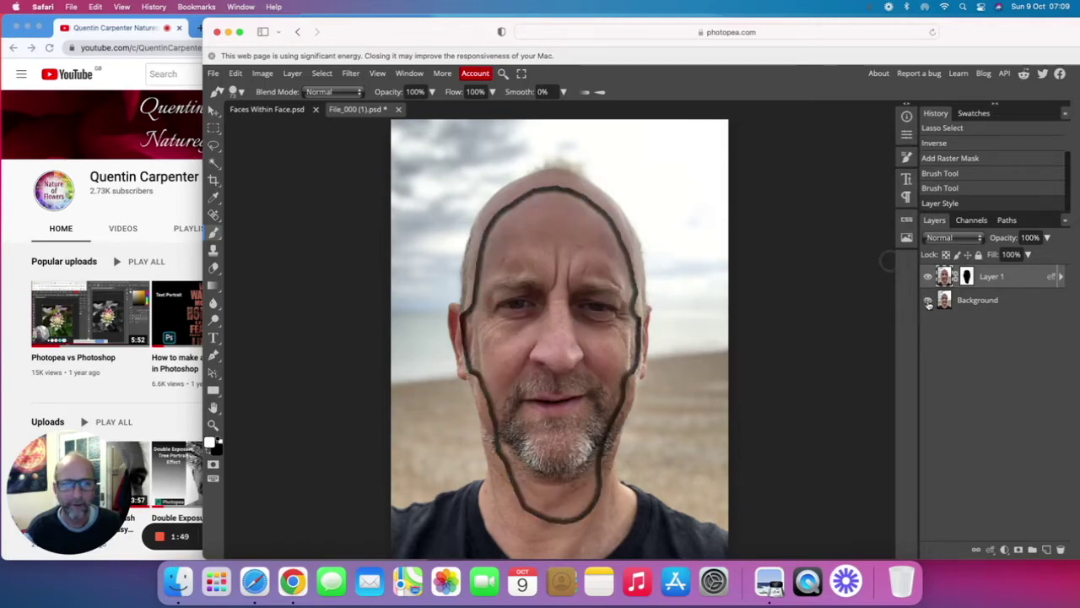
Step: Duplicate Layer 1 together with its mask and drop shadow
click(962, 301)
click(998, 280)
right_click(998, 280)
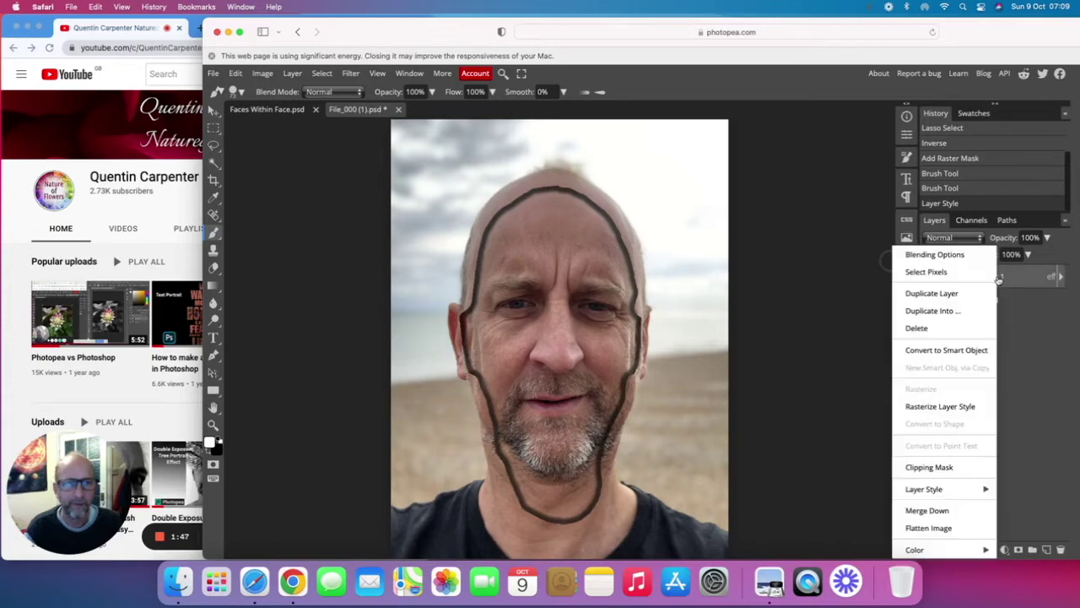
click(959, 295)
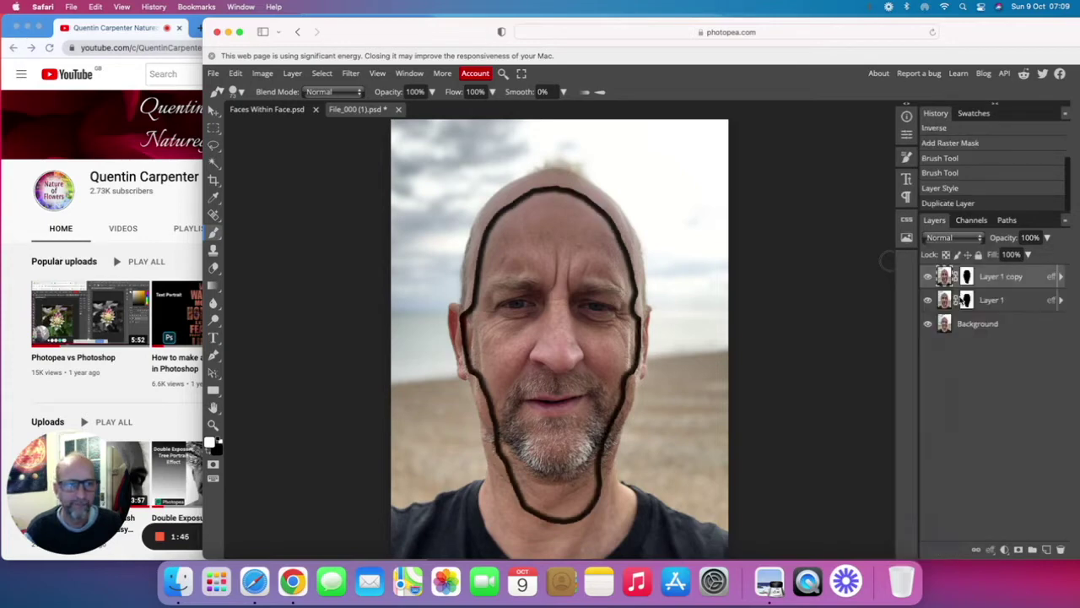
Step: Scale the lower Layer 1, beneath its copy, to 90% in width and height
click(992, 302)
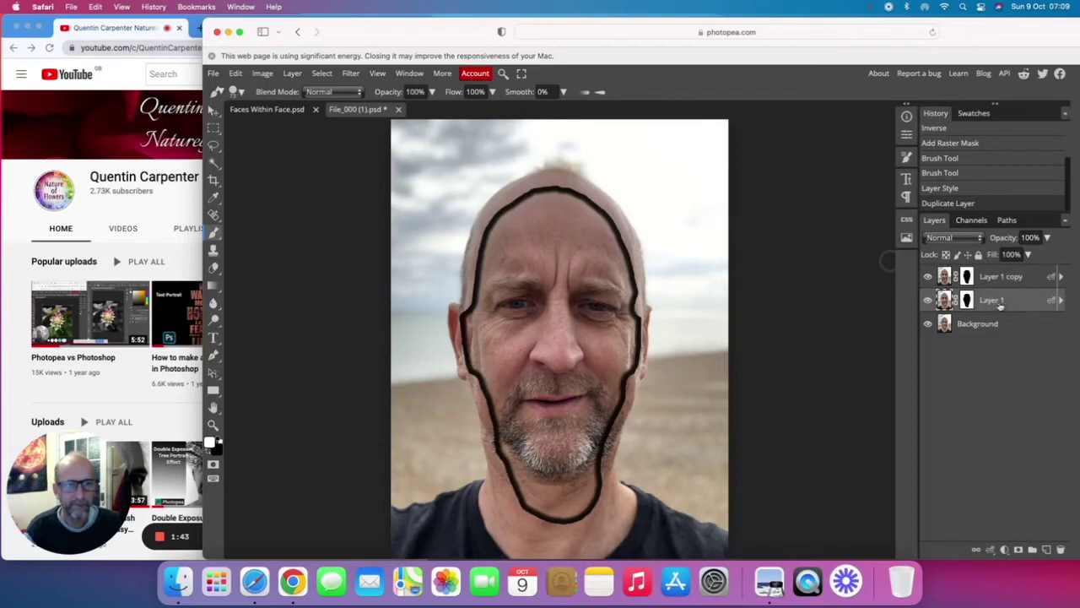
click(263, 73)
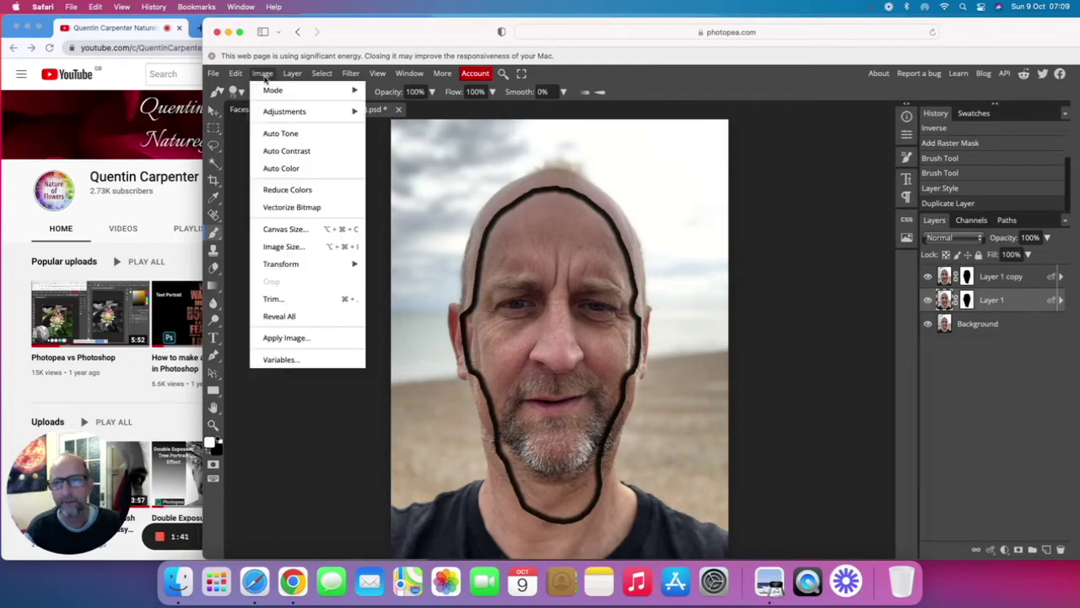
mouse_move(283, 111)
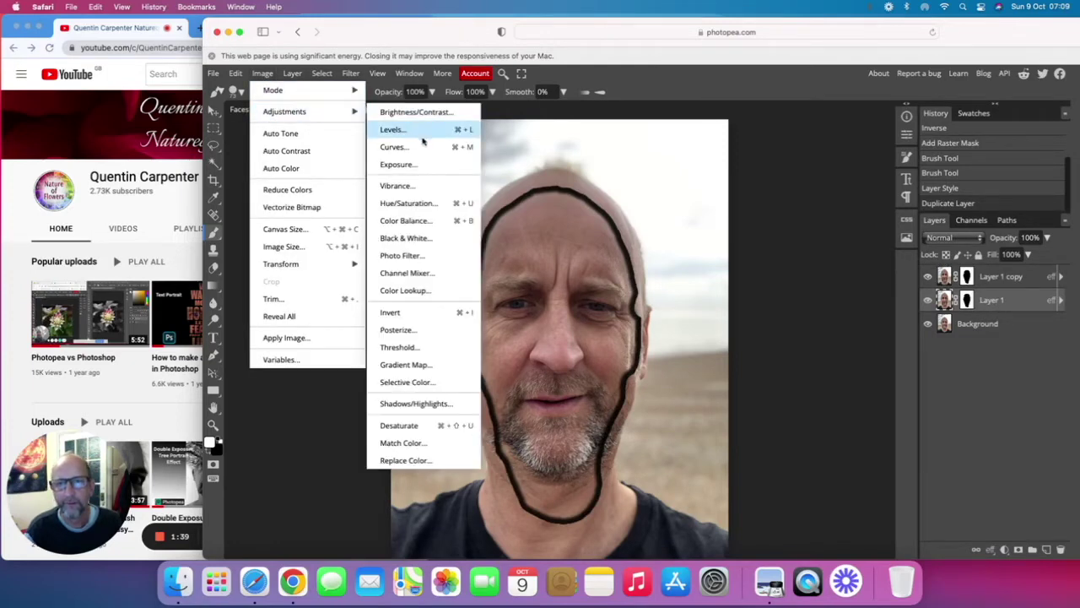
click(237, 74)
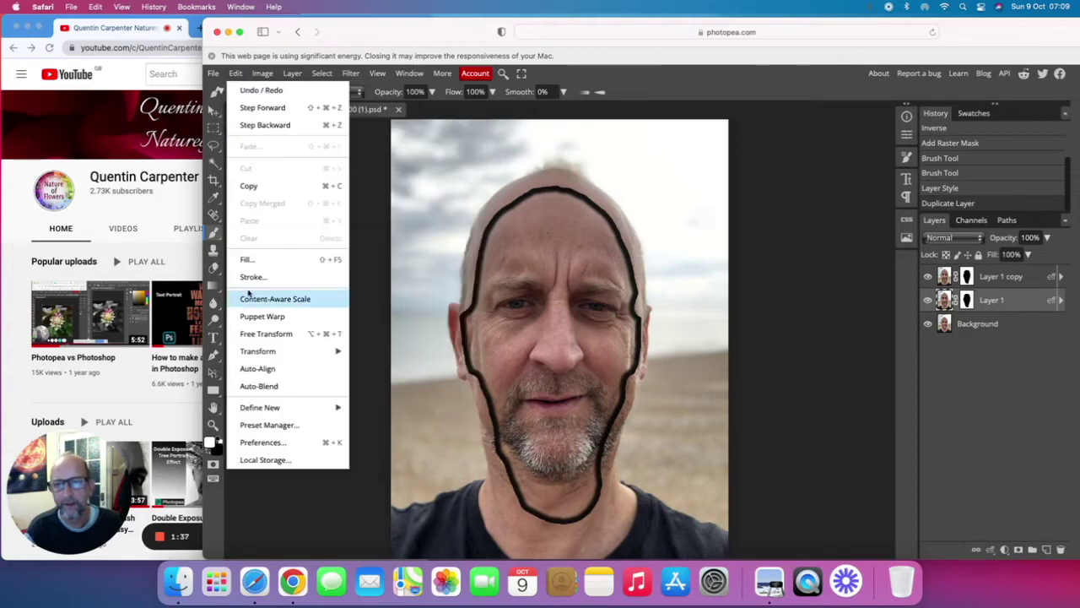
mouse_move(287, 348)
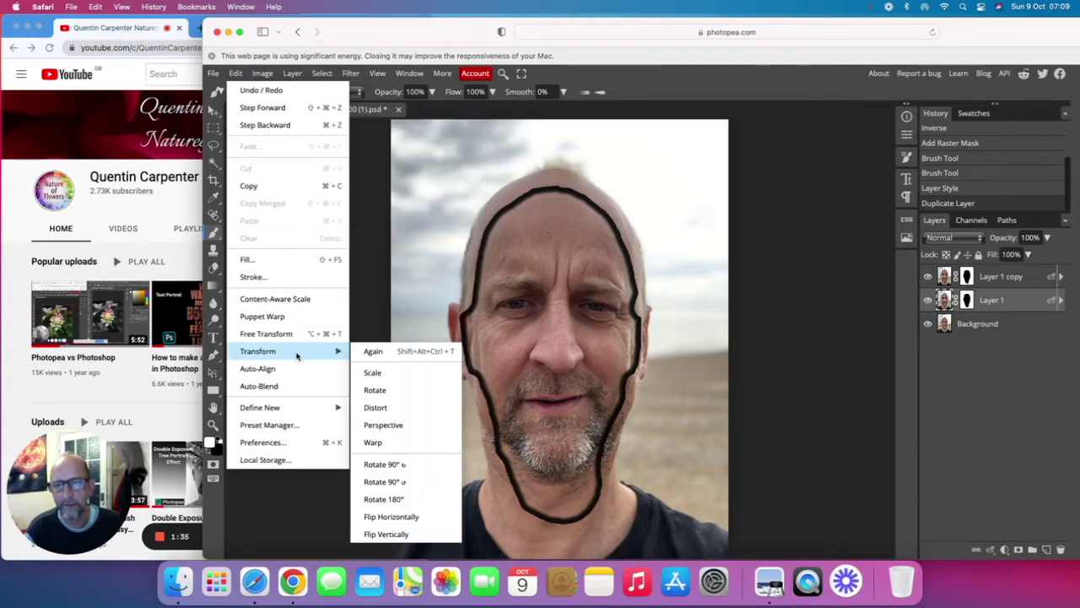
click(393, 376)
click(419, 92)
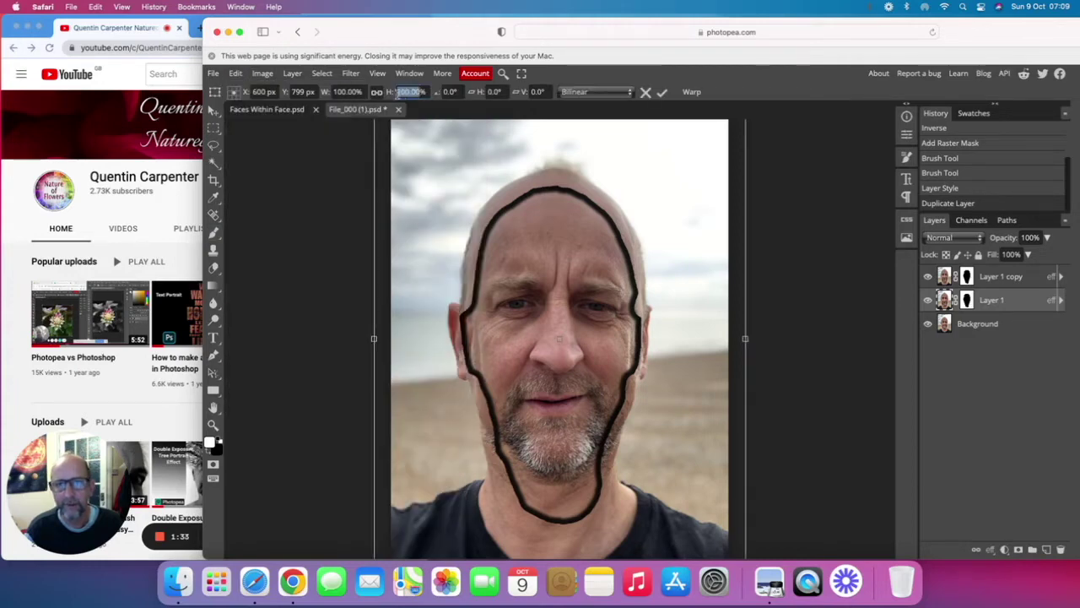
text(90%)
key(Return)
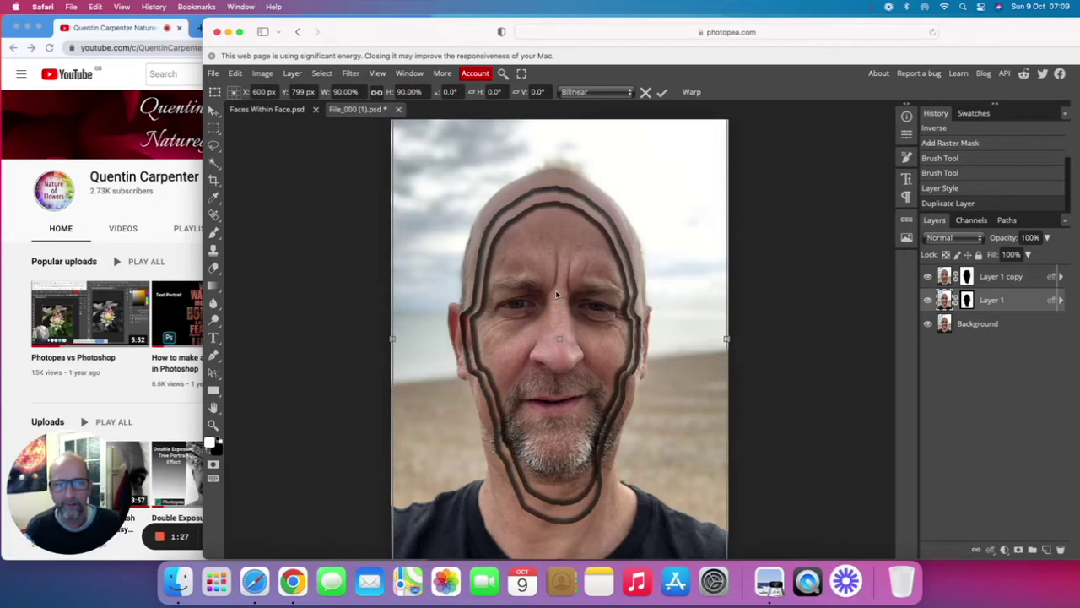
Step: Duplicate the scaled-down Layer 1 and scale the copy down further, proportionally, to form a smaller face outline
right_click(1003, 307)
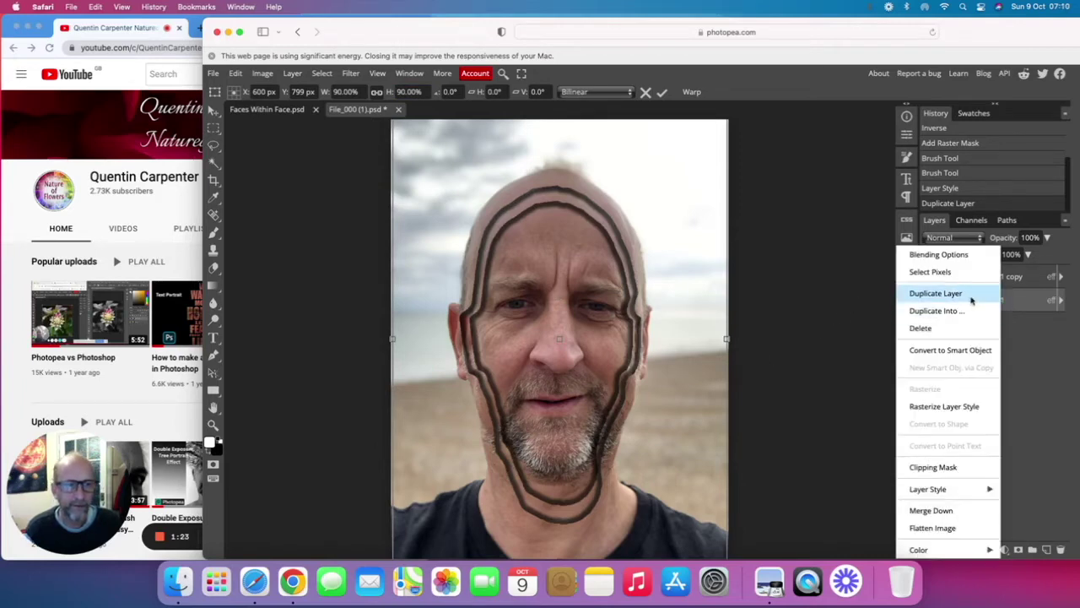
click(971, 300)
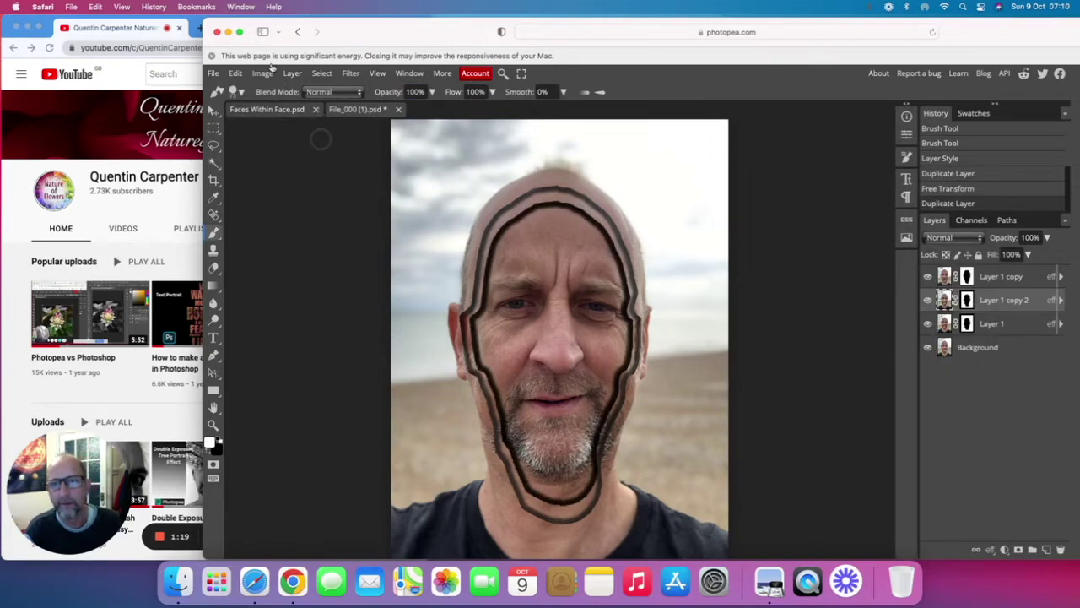
click(236, 74)
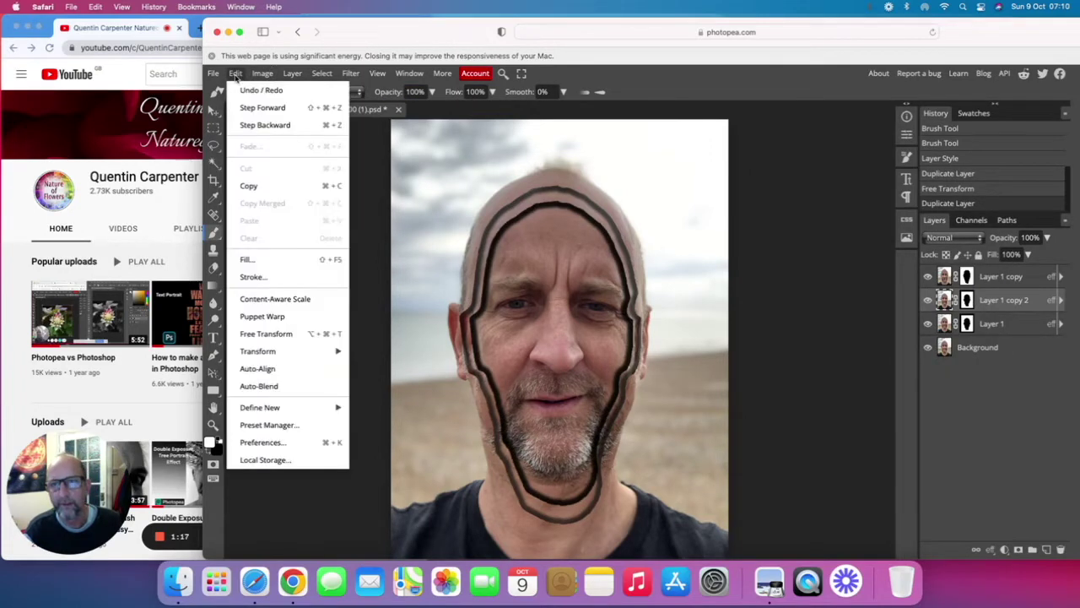
mouse_move(271, 359)
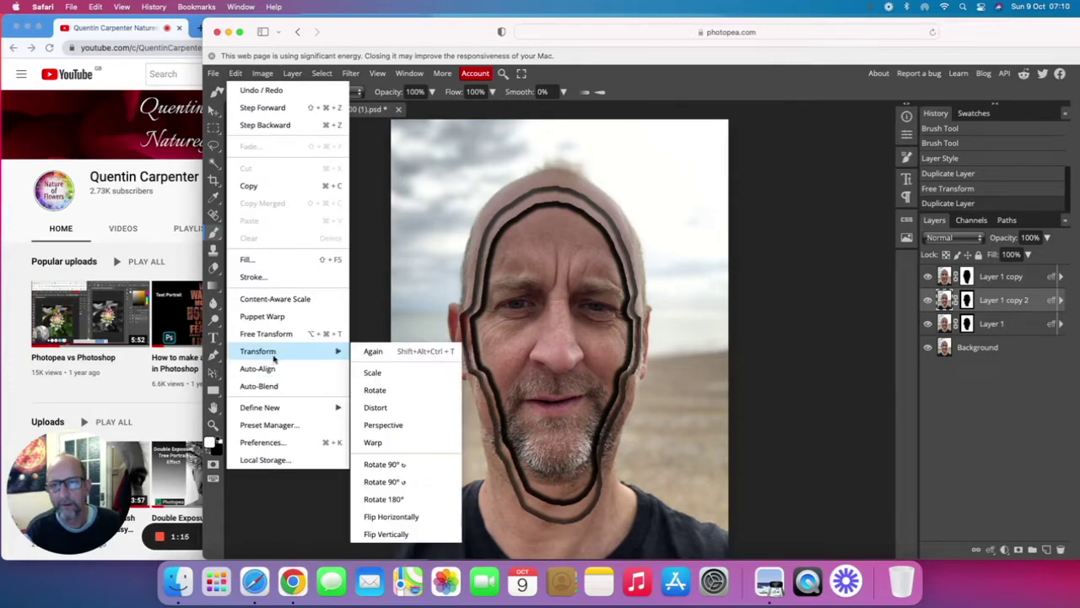
click(393, 373)
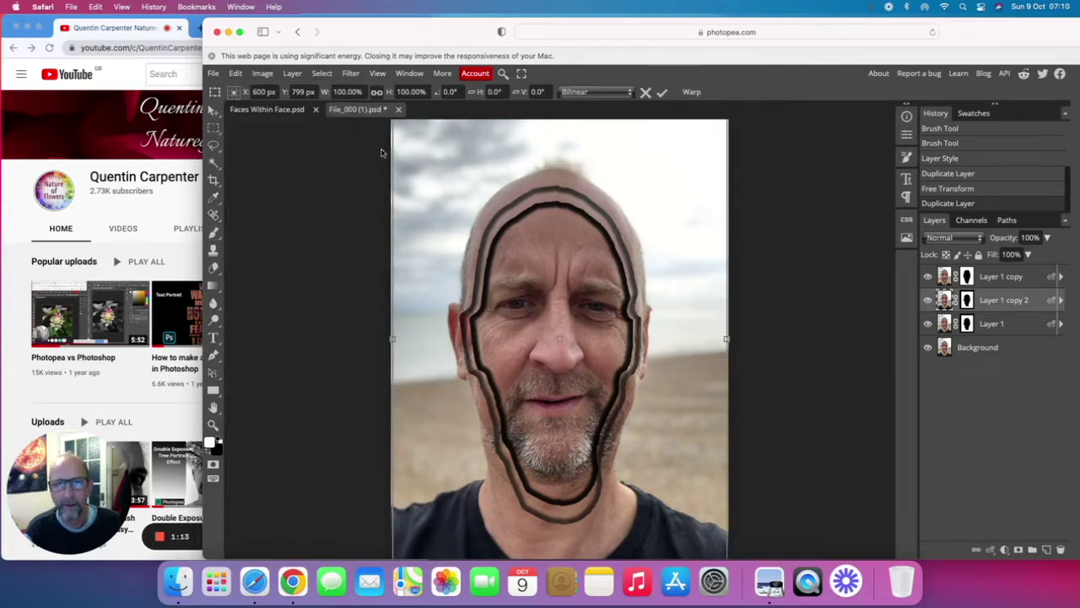
click(422, 92)
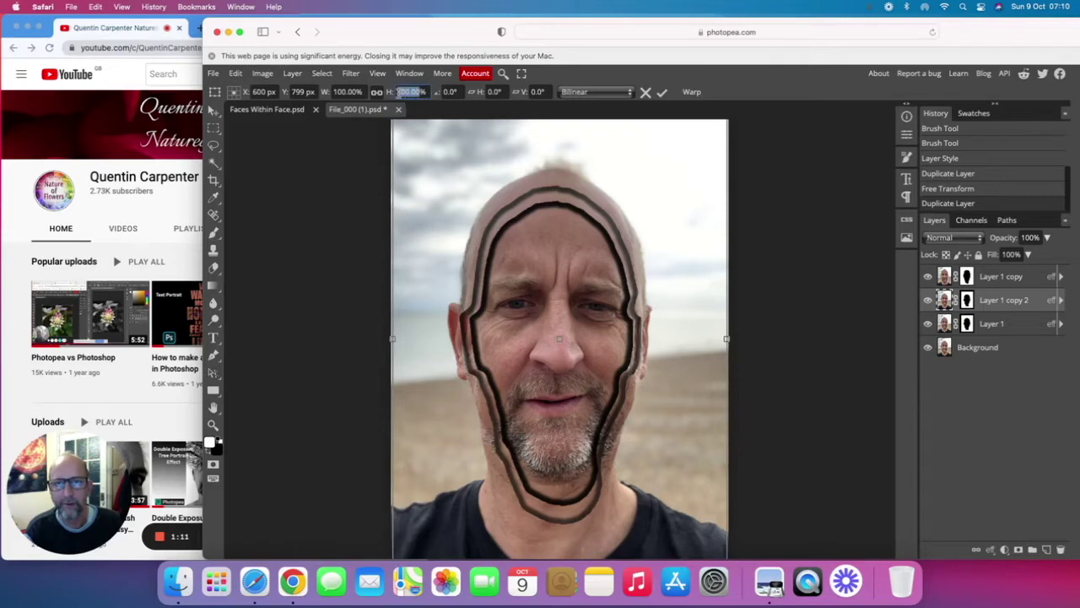
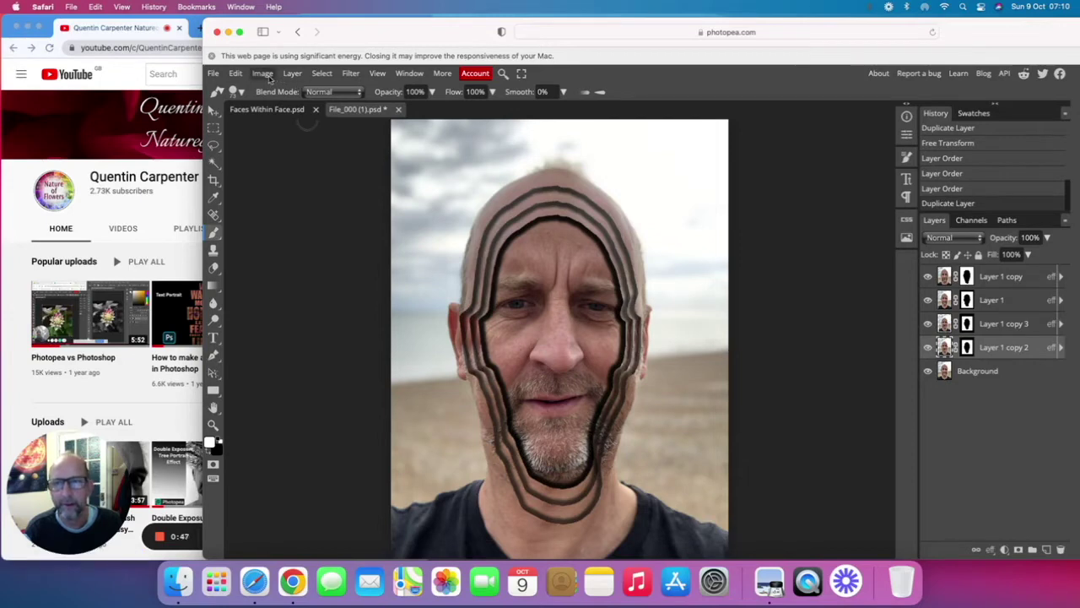
Step: Scale Layer 1 copy 2, directly above the Background, to 90% in width and height
click(235, 73)
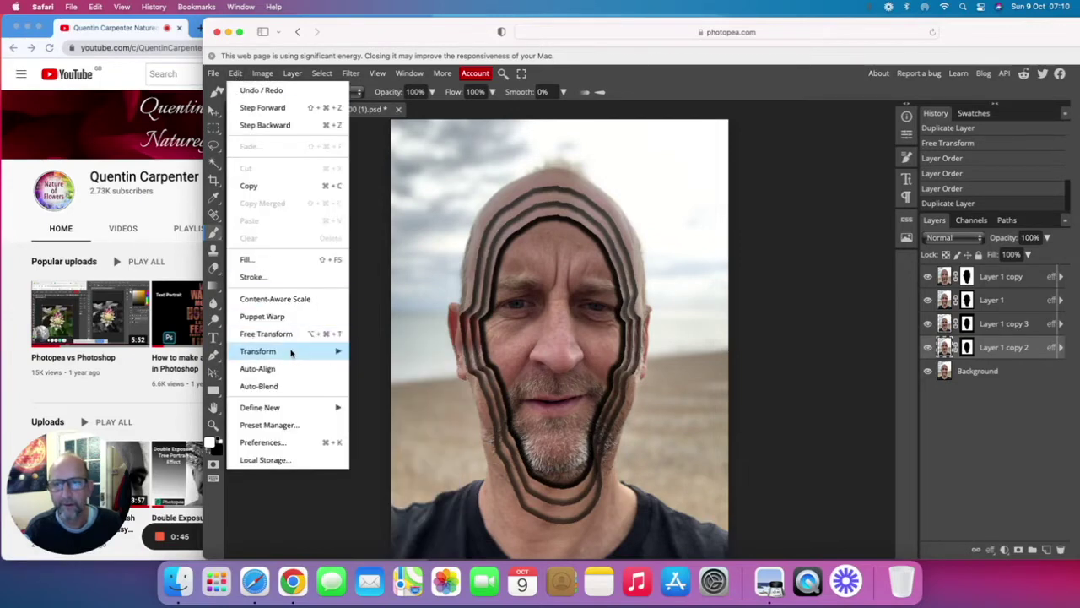
mouse_move(292, 352)
click(371, 374)
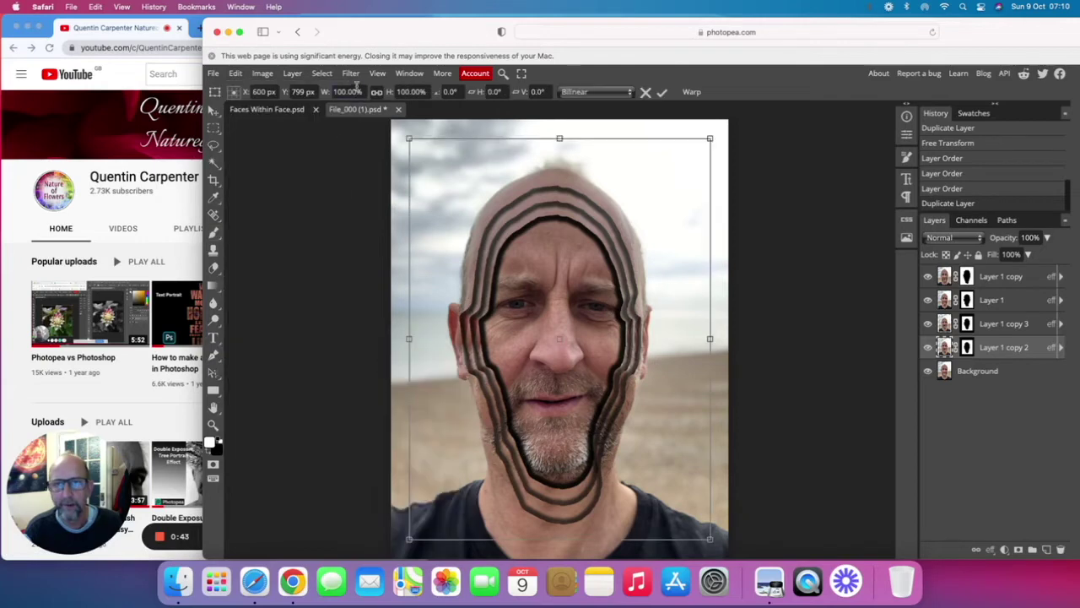
click(412, 91)
text(90)
key(Return)
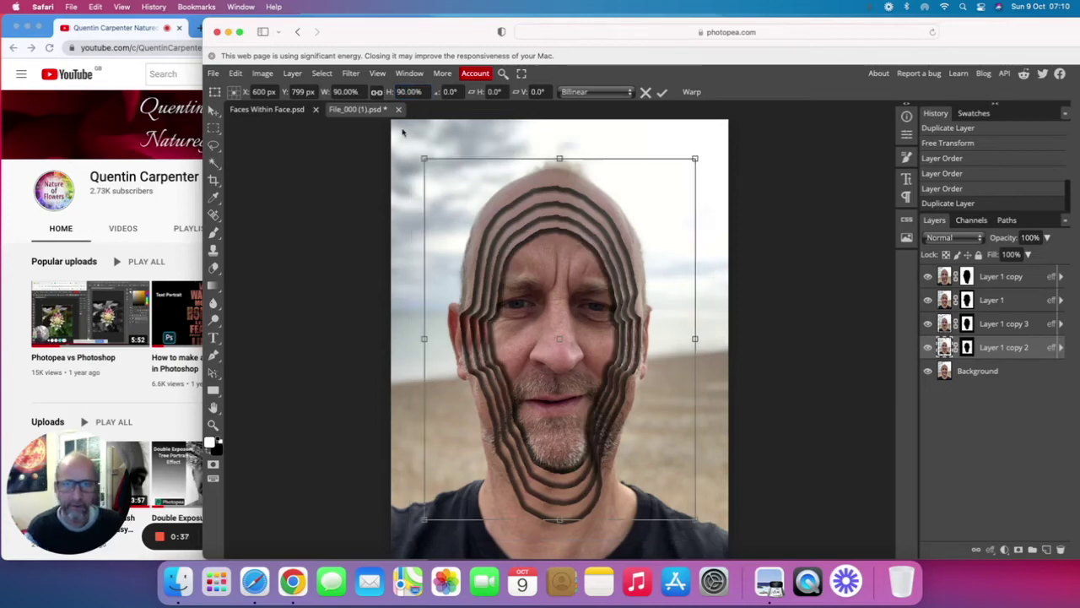
Step: Duplicate Layer 1 copy 2 and move the duplicate beneath it, directly above the Background
right_click(993, 349)
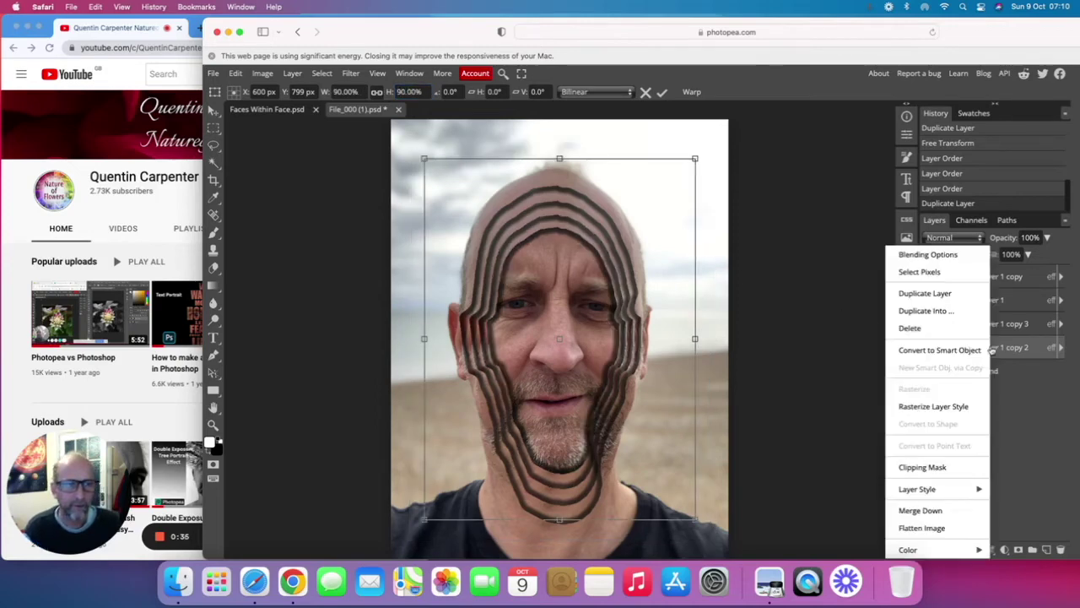
click(924, 293)
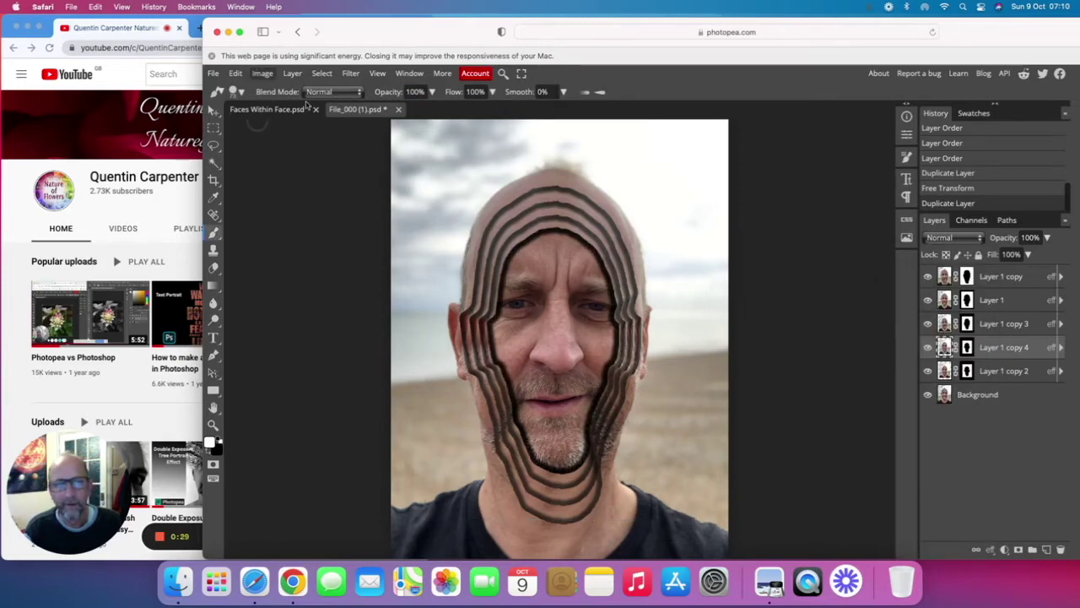
drag(1004, 349, 1004, 382)
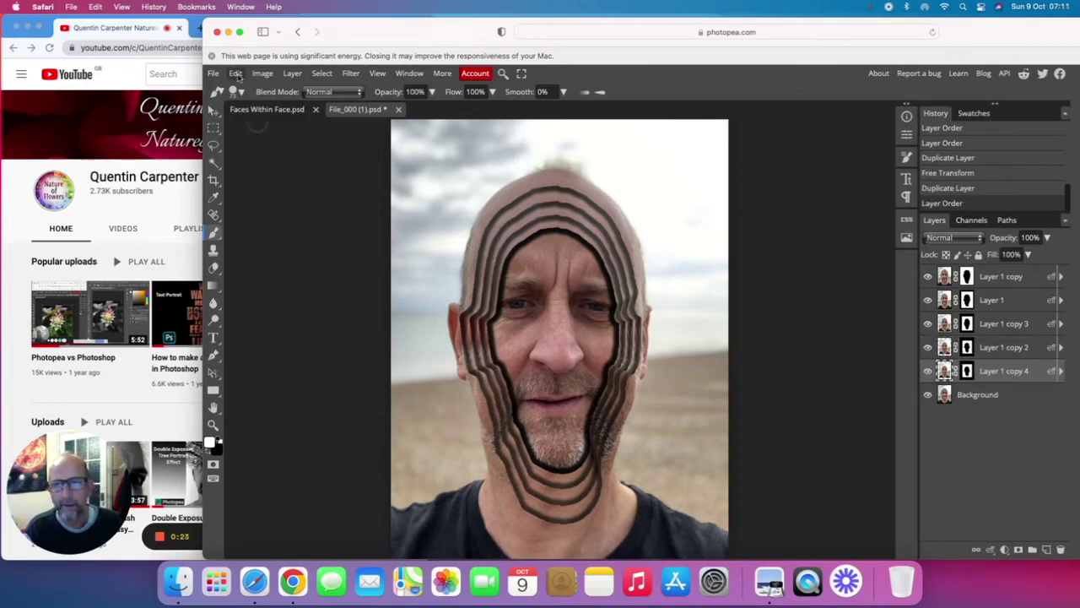
Step: Scale Layer 1 copy 4, the lowest of the masked copies, to 90% in width and height
click(236, 75)
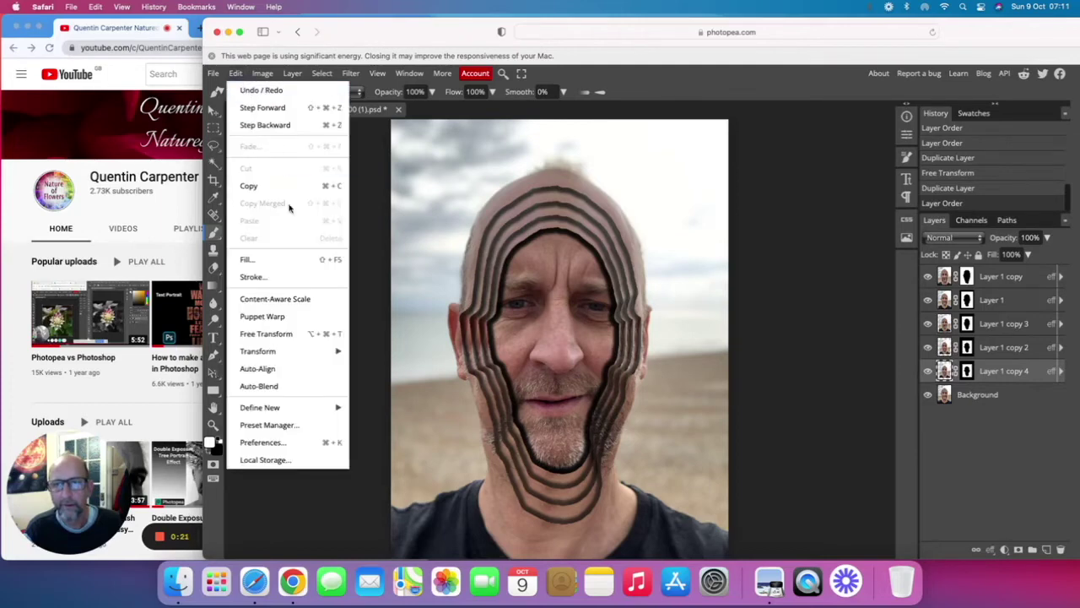
mouse_move(305, 350)
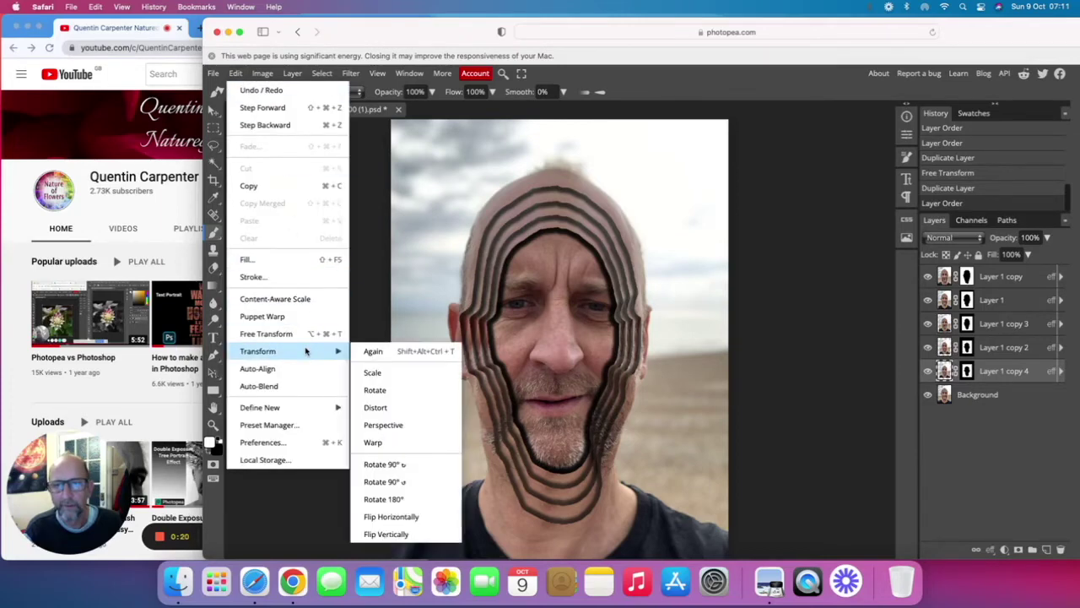
click(401, 376)
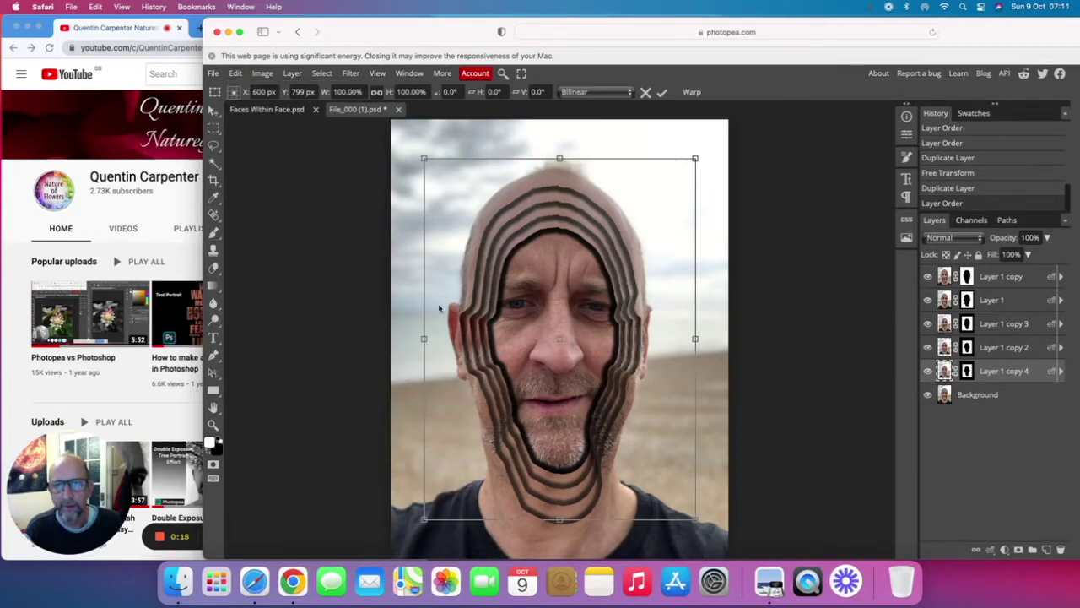
click(411, 91)
text(90)
key(Return)
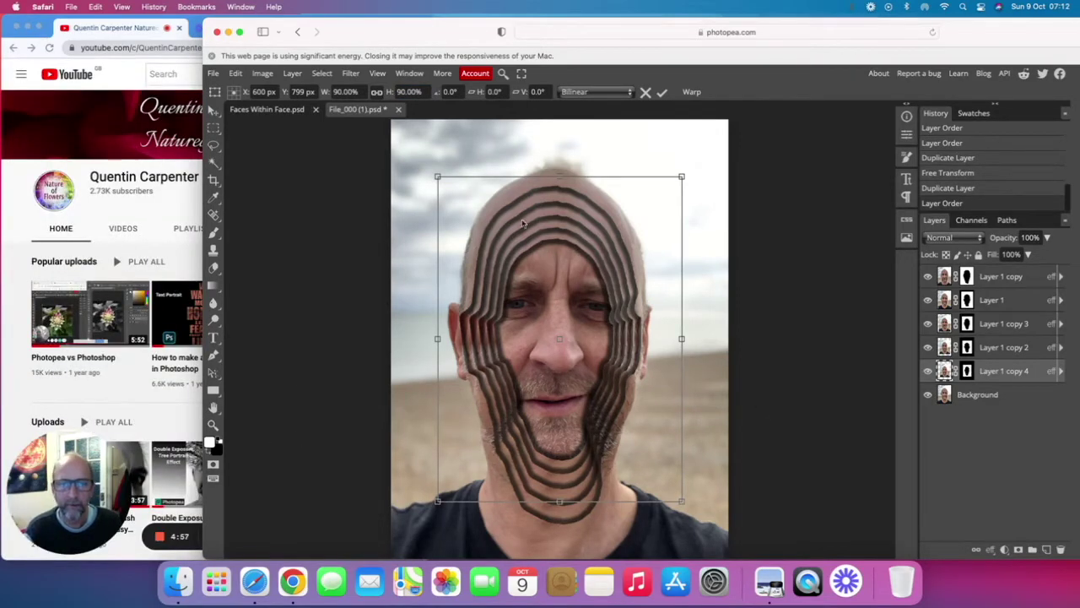
Step: Add a duplicate of Layer 1 copy 4, scaled to 90% in width and height, beneath it and directly above the Background
right_click(998, 372)
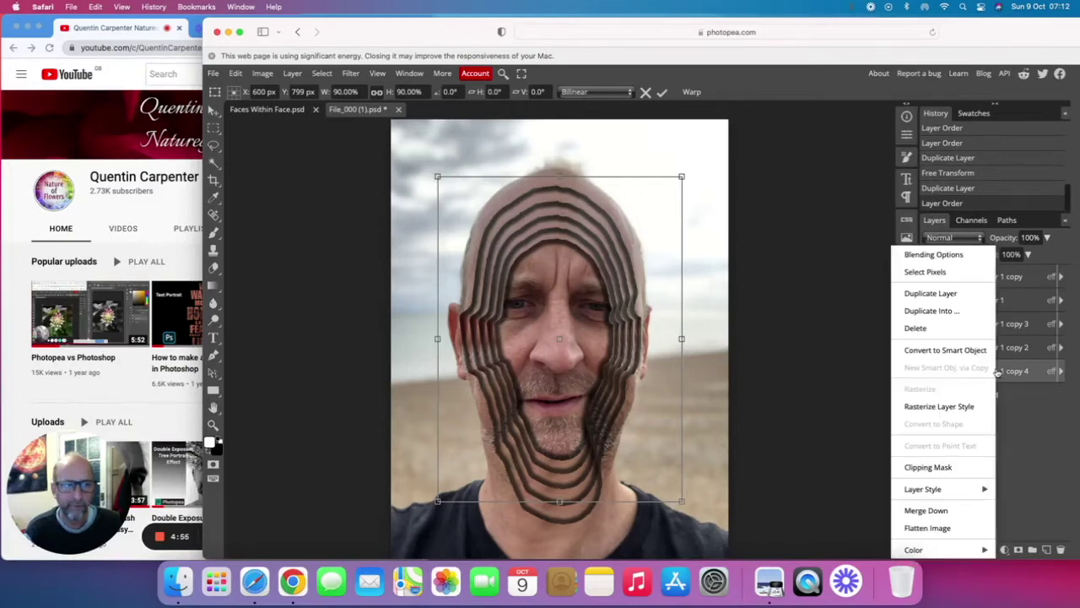
click(947, 295)
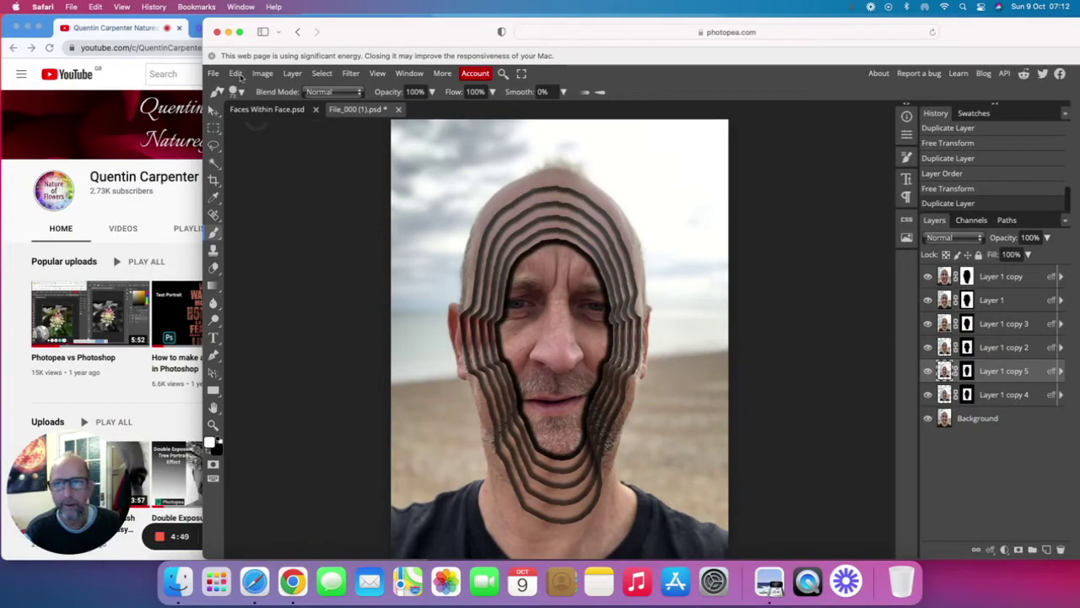
click(241, 75)
mouse_move(282, 353)
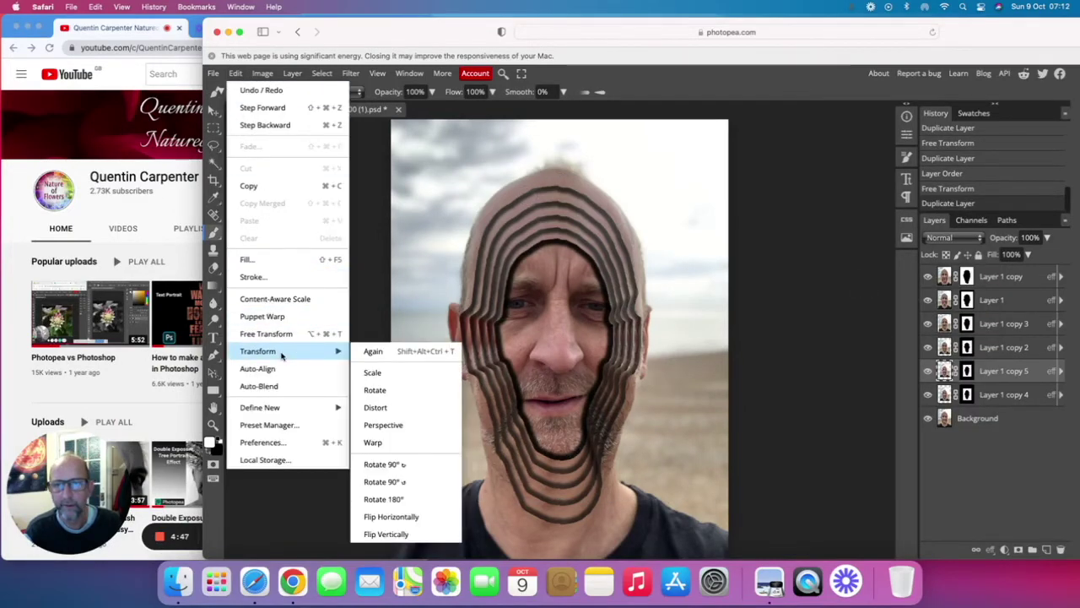
click(372, 373)
click(421, 92)
text(90)
key(Return)
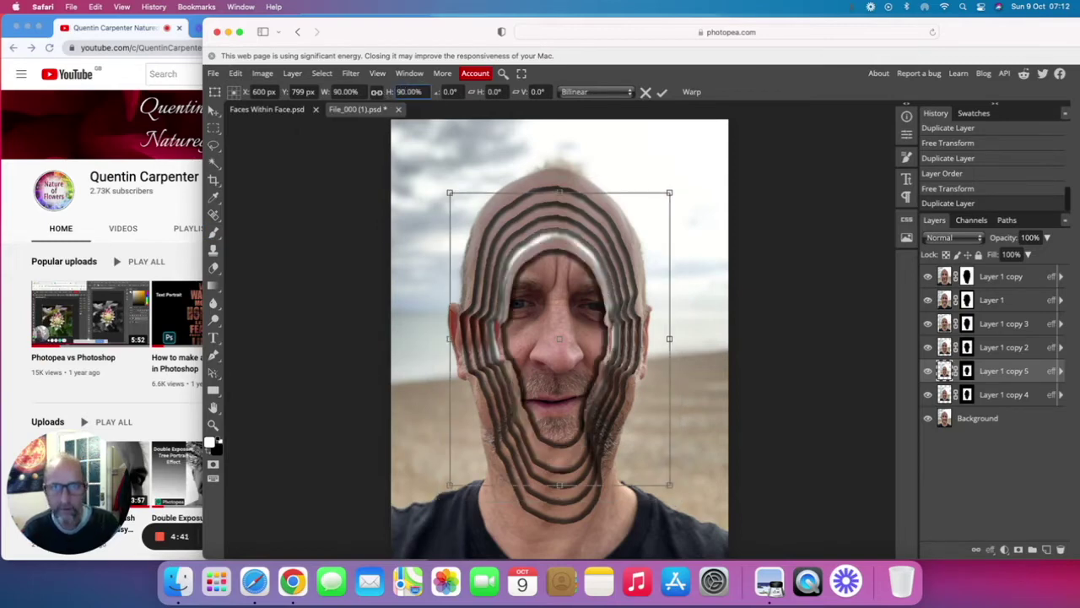
drag(1003, 376, 1006, 410)
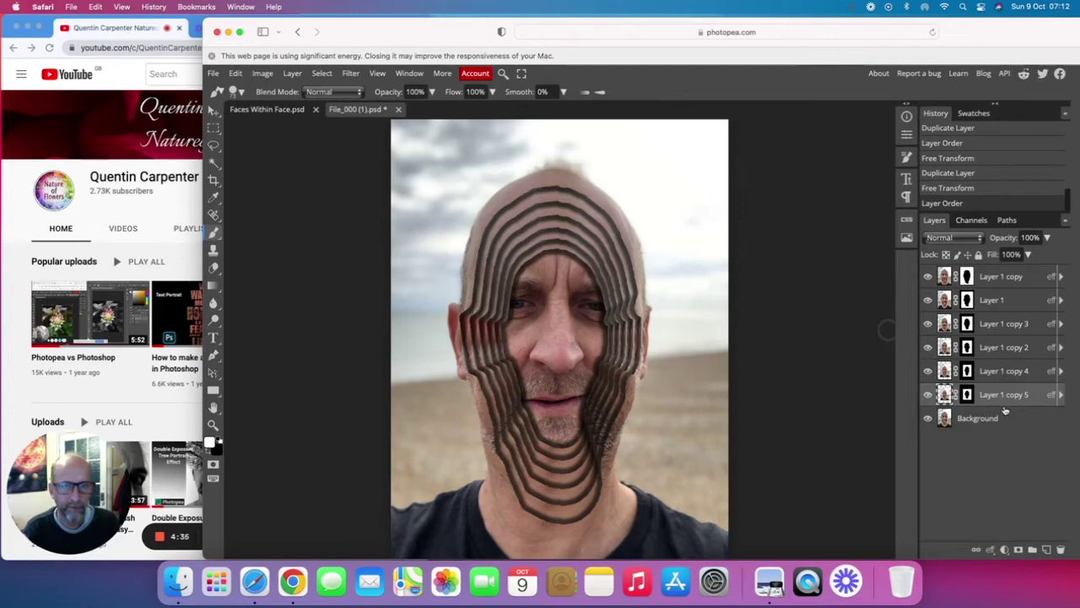
Step: Scale the Background layer to 60% in width and height so a smaller full face sits inside the innermost outline
click(986, 419)
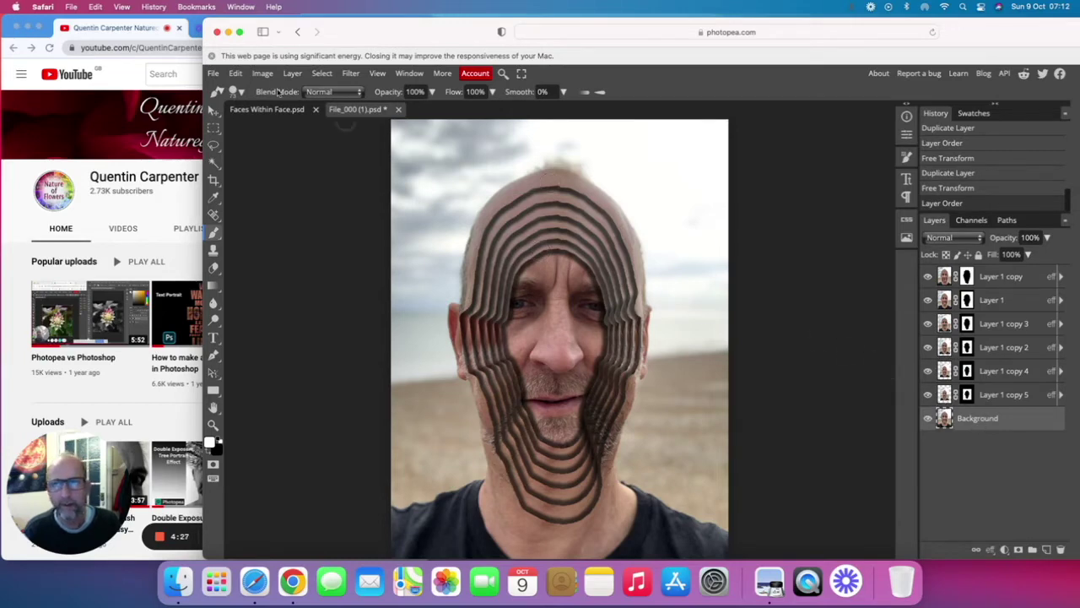
click(236, 73)
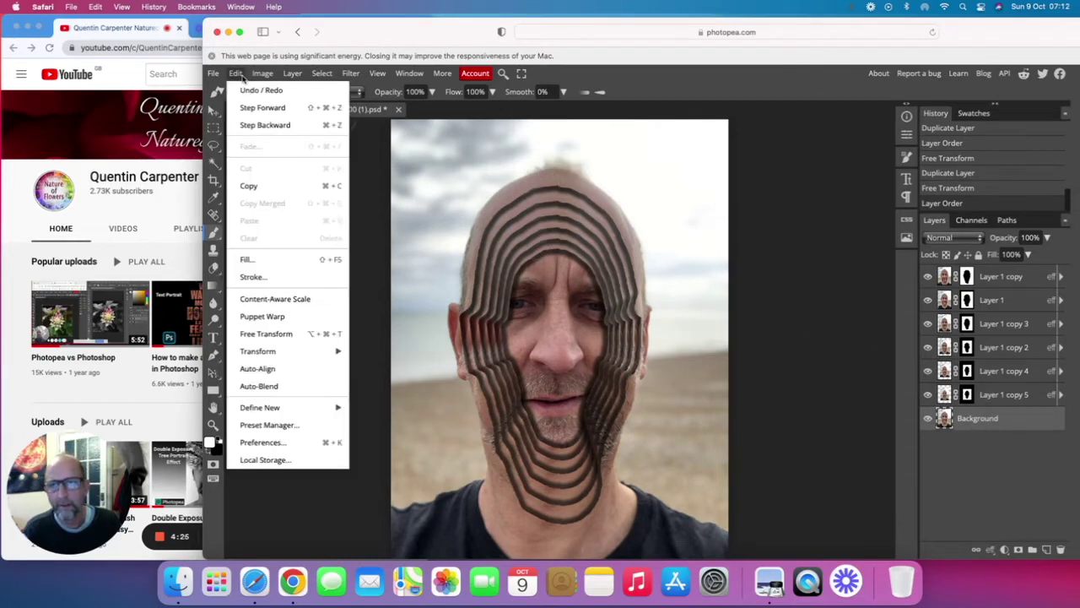
mouse_move(290, 352)
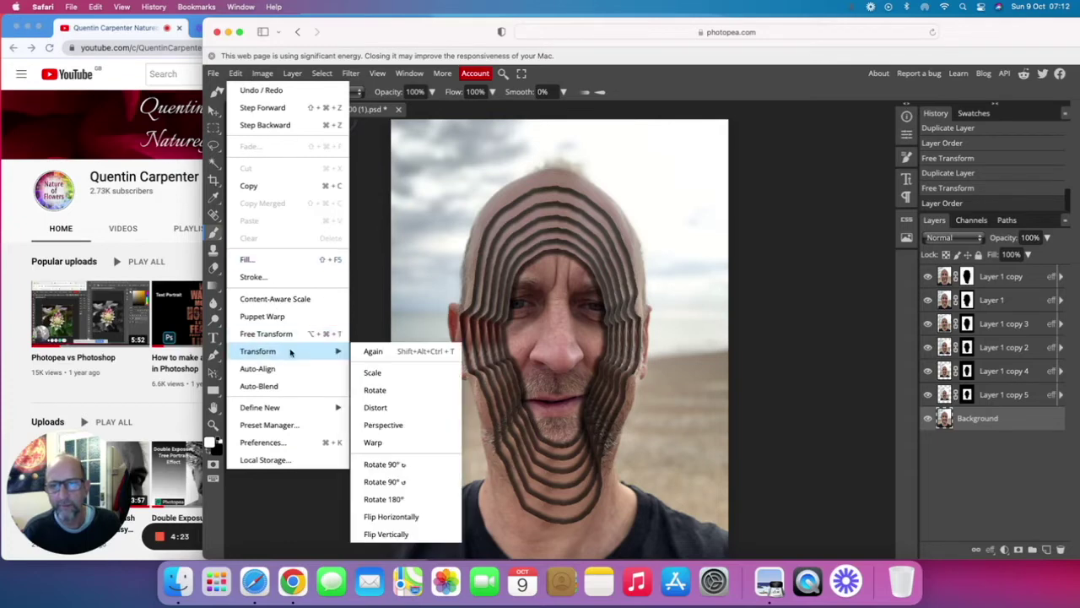
click(373, 373)
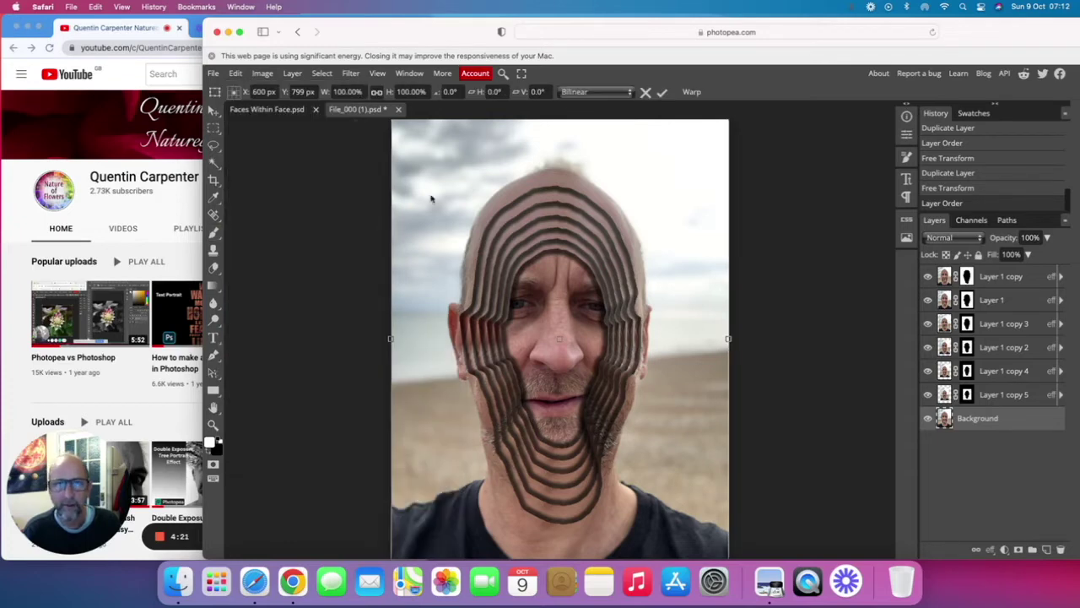
click(421, 91)
double_click(398, 93)
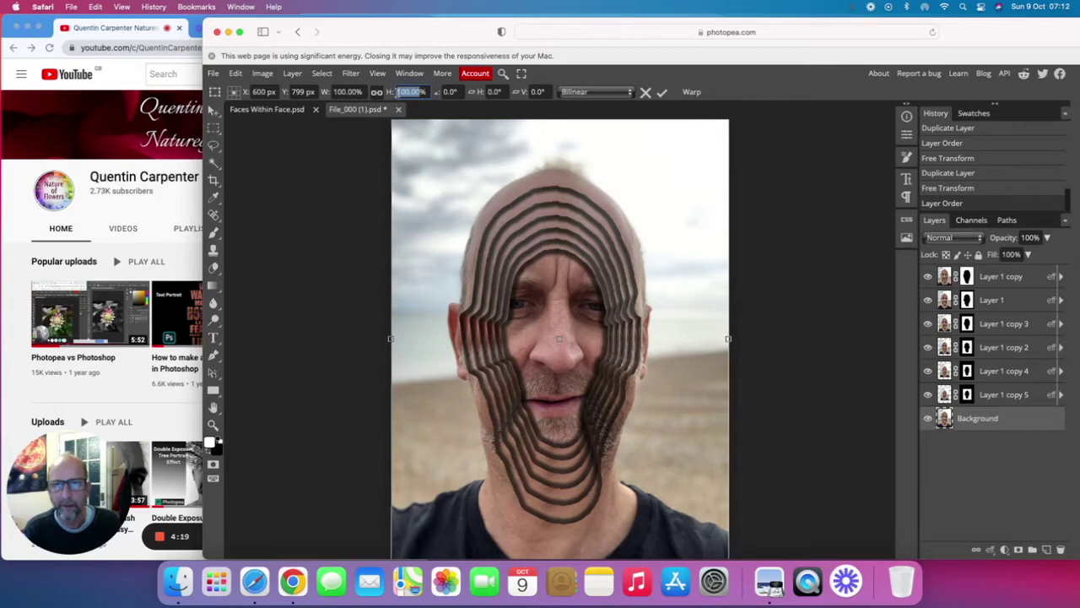
text(60%)
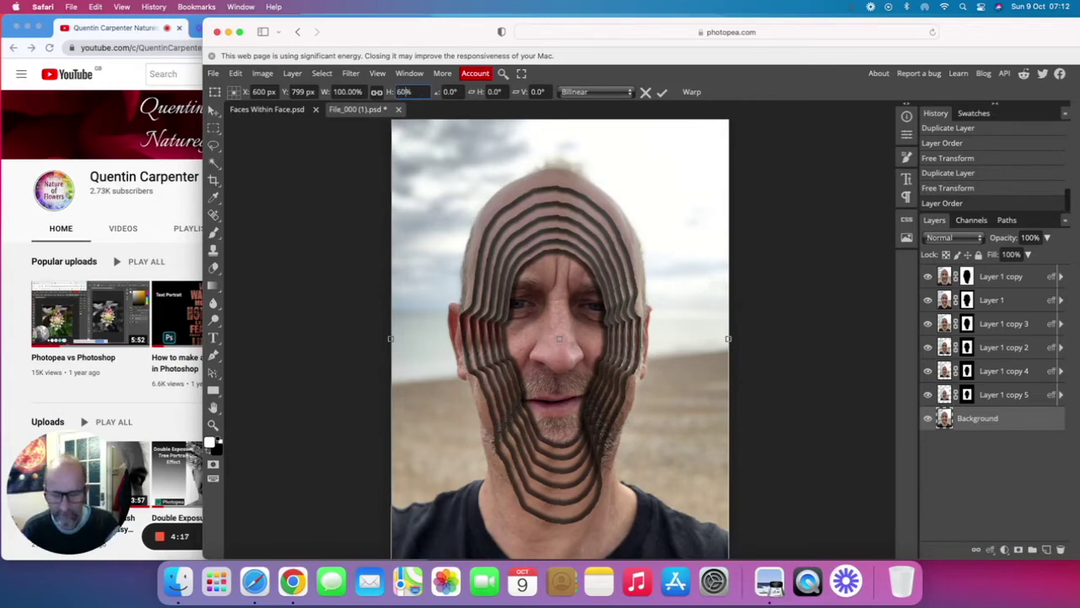
key(Return)
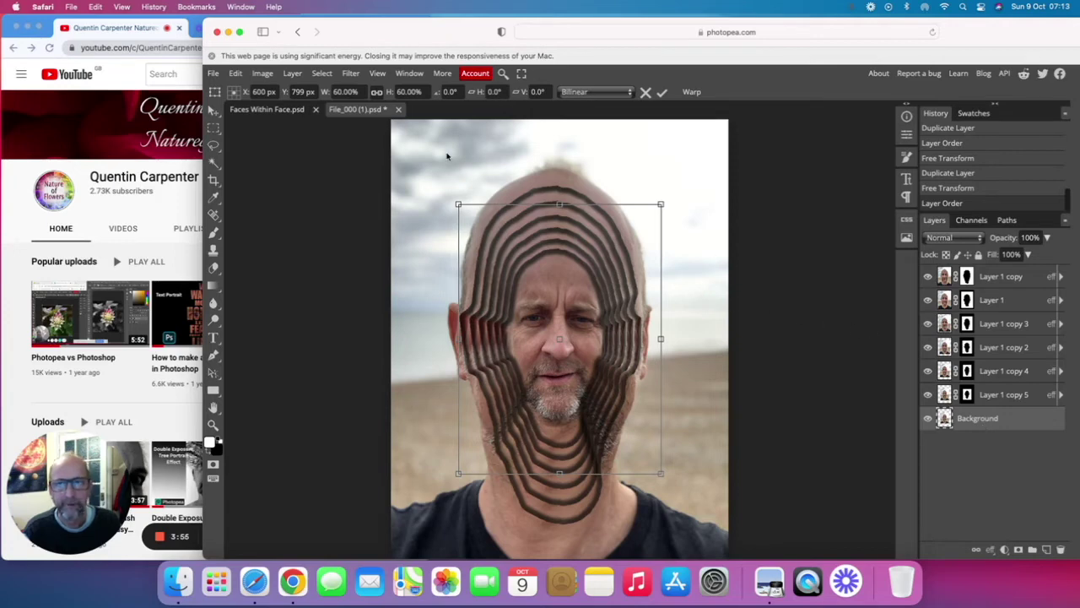
Step: Add a new layer above Layer 1 copy and fill it with a diagonal white-to-black linear gradient, lightest at the image's upper left
click(999, 281)
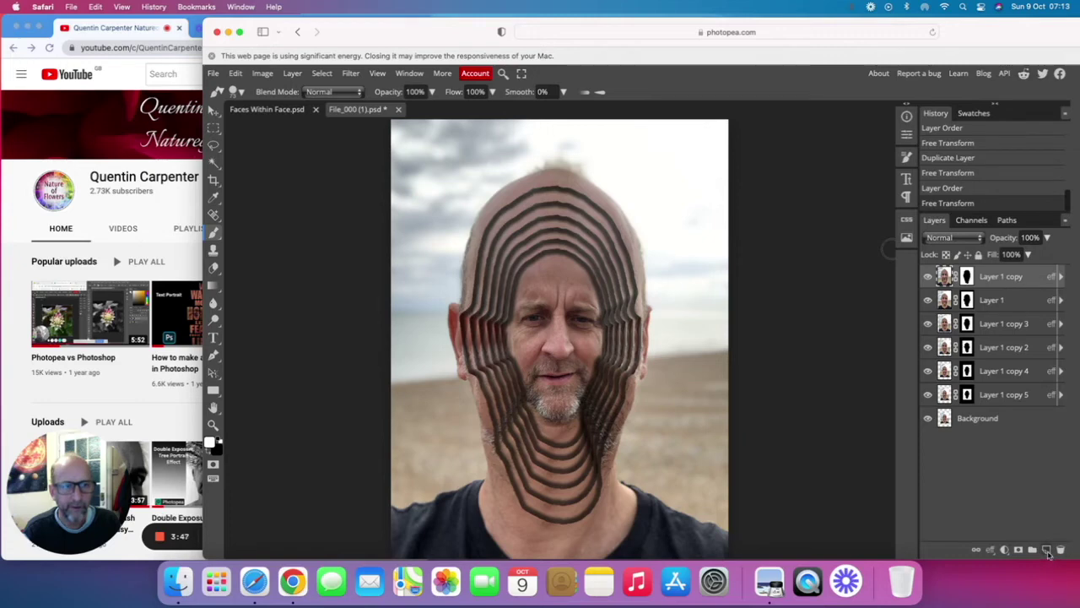
click(1047, 550)
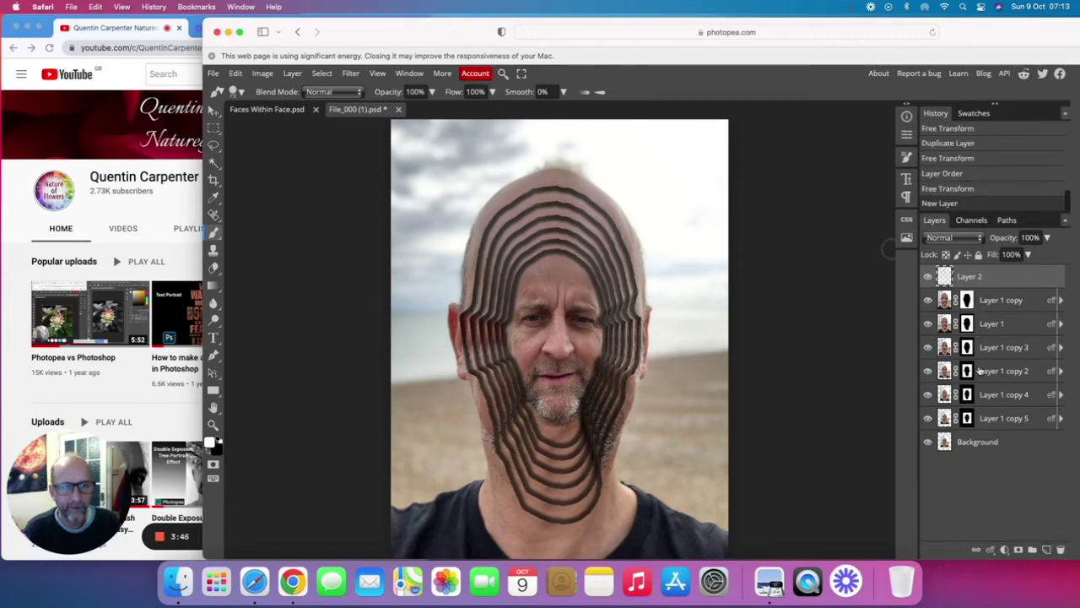
click(215, 287)
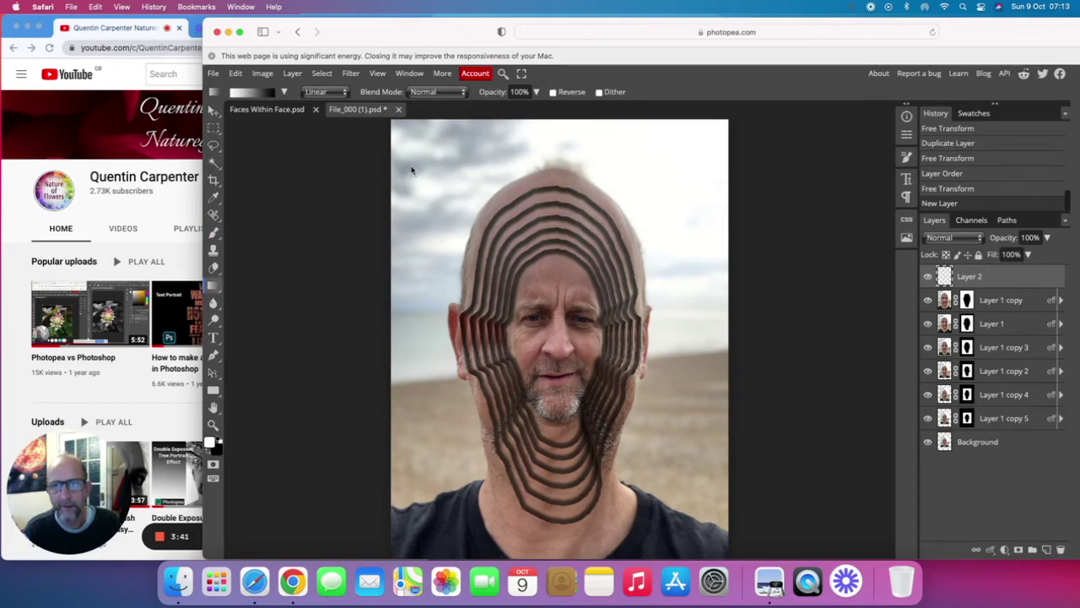
drag(419, 164, 707, 521)
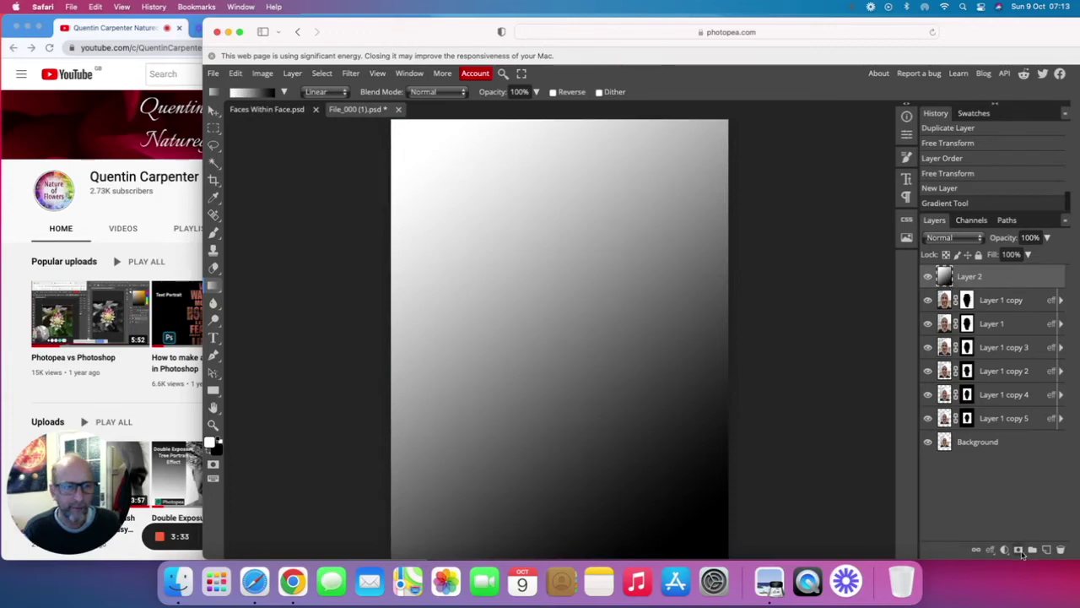
Step: Add a raster mask to the gradient layer and lower the layer's opacity to 59%
click(1019, 551)
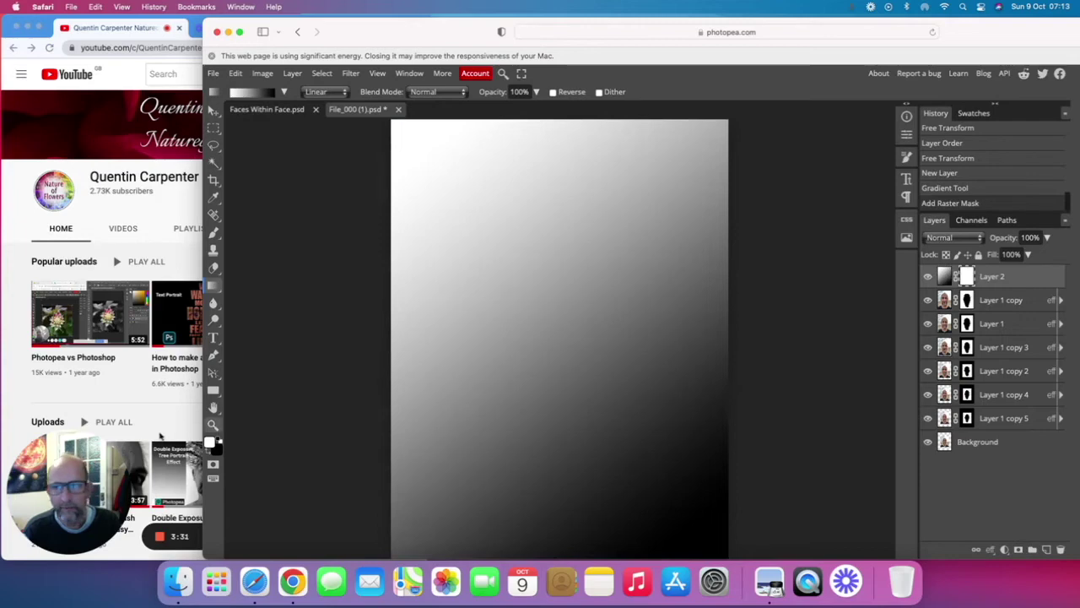
click(220, 447)
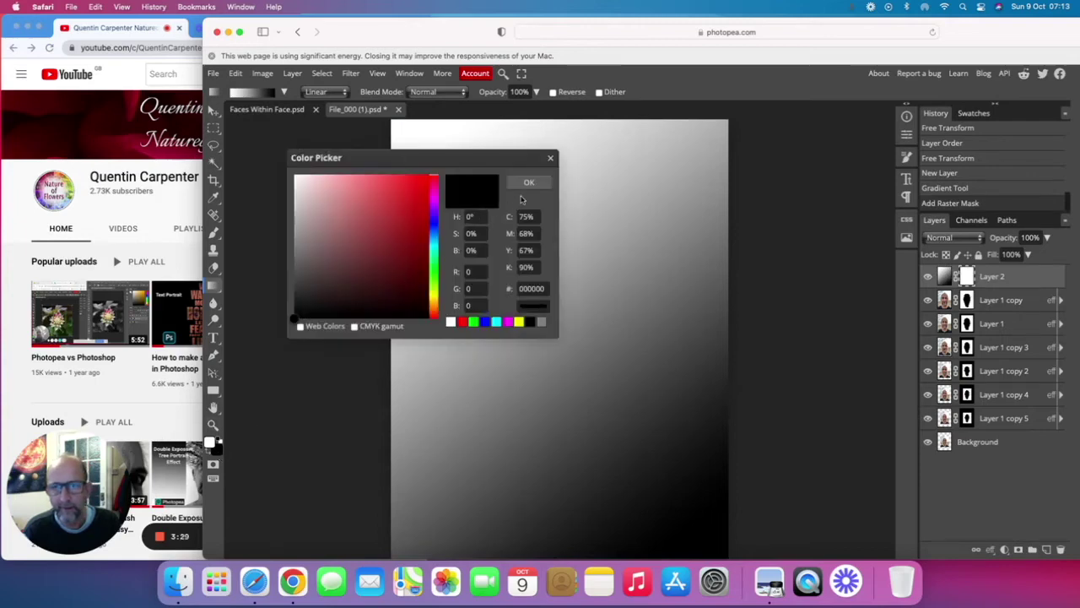
click(528, 183)
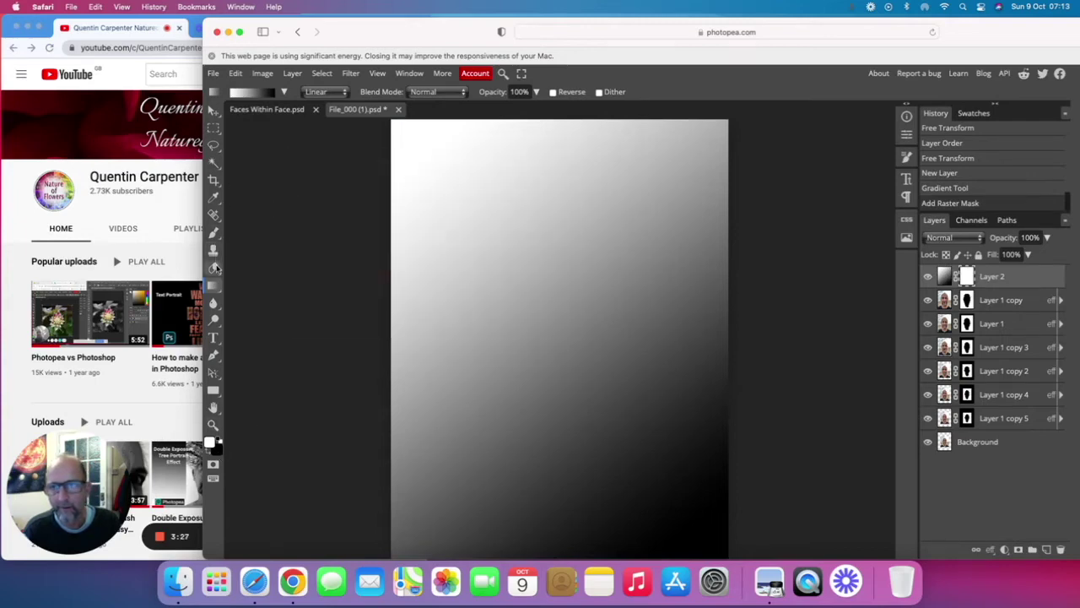
click(213, 233)
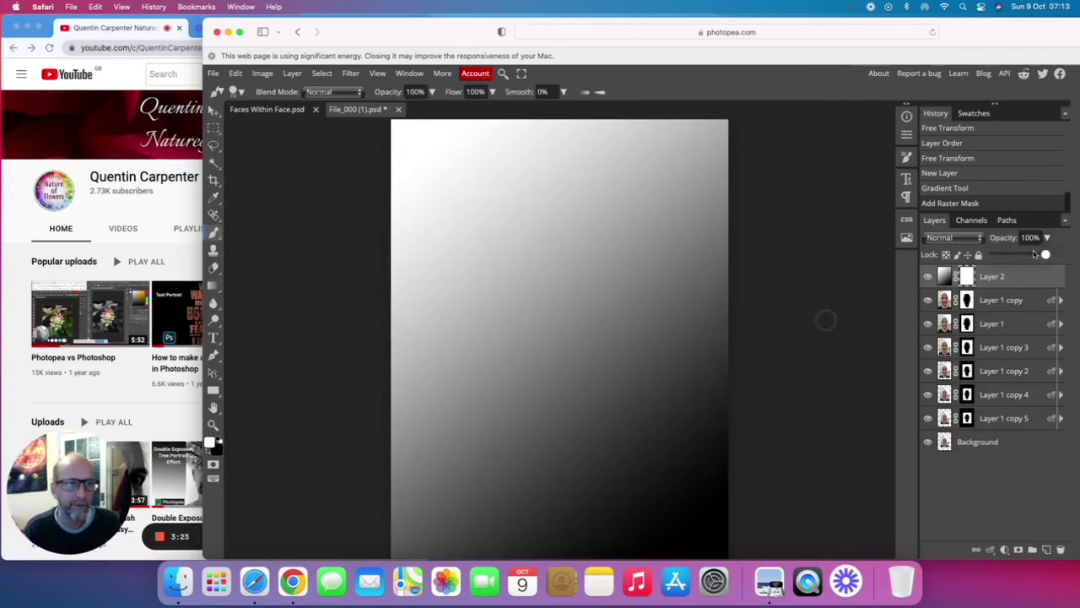
drag(1036, 253, 1024, 254)
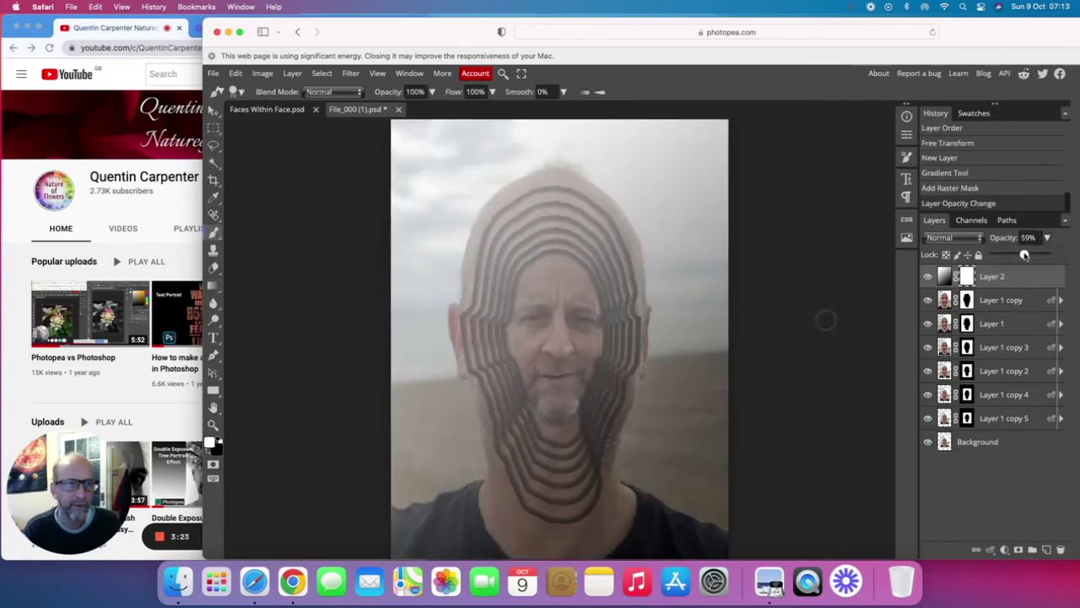
Step: Brush black on Layer 2's mask over the whole head, from scalp to the lowest outline, to reveal the layered face
click(507, 194)
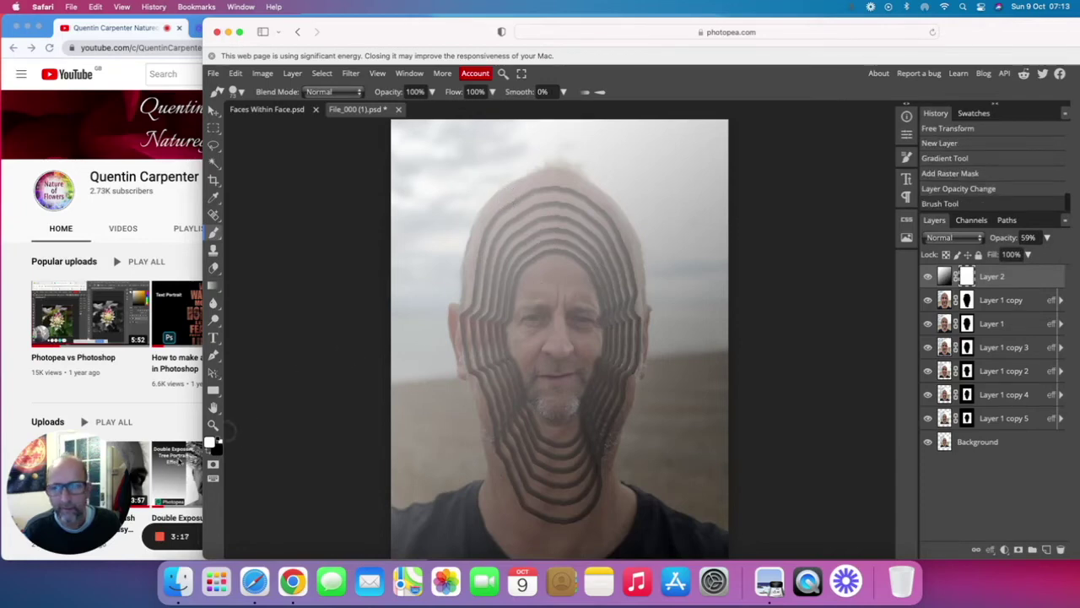
click(219, 438)
mouse_move(560, 258)
mouse_down()
mouse_move(520, 312)
mouse_move(522, 327)
mouse_move(543, 277)
mouse_move(520, 291)
mouse_move(518, 260)
mouse_move(538, 228)
mouse_move(514, 239)
mouse_move(516, 226)
mouse_move(549, 197)
mouse_move(492, 211)
mouse_move(543, 186)
mouse_move(567, 188)
mouse_move(613, 222)
mouse_move(635, 270)
mouse_move(633, 380)
mouse_move(606, 440)
mouse_move(607, 505)
mouse_move(570, 530)
mouse_move(513, 503)
mouse_move(499, 475)
mouse_move(491, 402)
mouse_move(456, 314)
mouse_move(468, 305)
mouse_move(482, 226)
mouse_move(583, 211)
mouse_move(561, 207)
mouse_move(588, 222)
mouse_move(612, 270)
mouse_move(614, 365)
mouse_move(579, 502)
mouse_move(564, 509)
mouse_move(537, 500)
mouse_move(512, 452)
mouse_move(481, 304)
mouse_move(498, 237)
mouse_move(497, 320)
mouse_move(555, 233)
mouse_move(581, 242)
mouse_move(584, 413)
mouse_move(600, 274)
mouse_move(571, 270)
mouse_move(572, 317)
mouse_move(553, 376)
mouse_move(564, 297)
mouse_move(521, 390)
mouse_move(553, 295)
mouse_up()
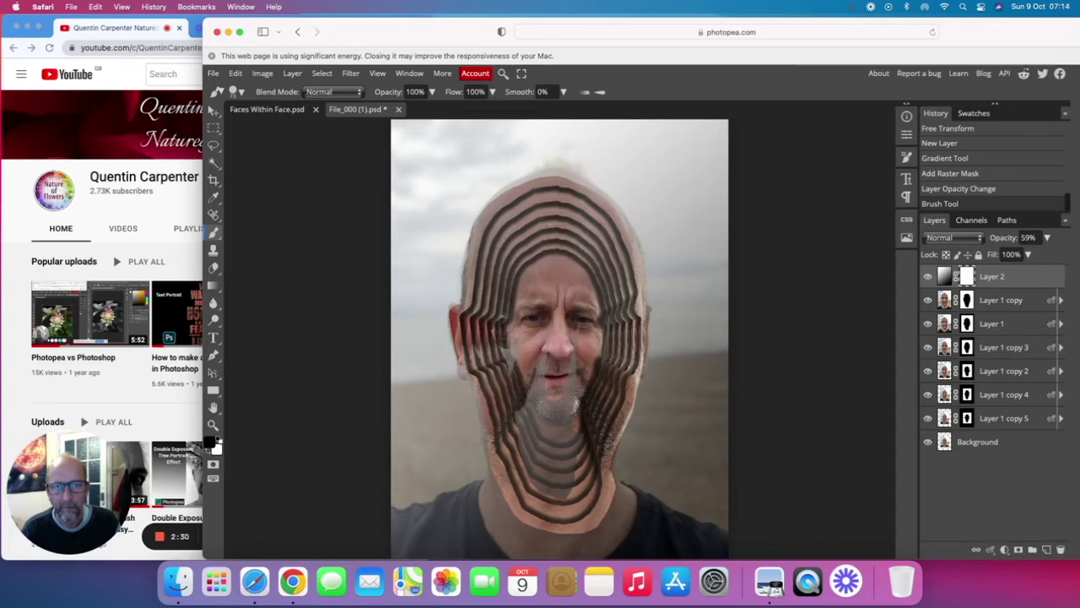
mouse_move(543, 364)
mouse_down()
mouse_move(532, 456)
mouse_move(547, 491)
mouse_move(562, 483)
mouse_up()
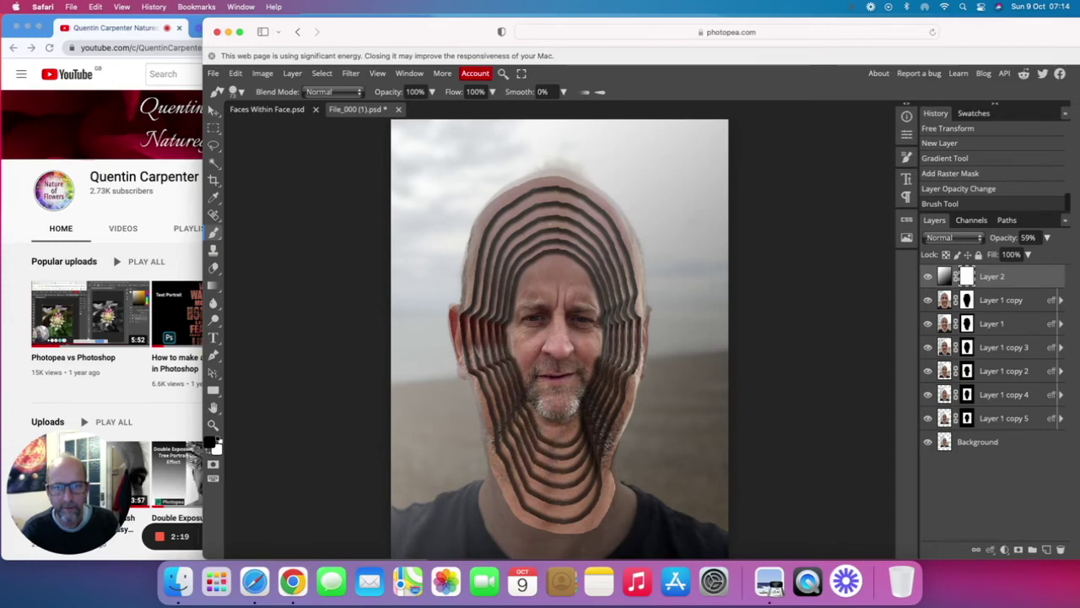
drag(802, 319, 839, 317)
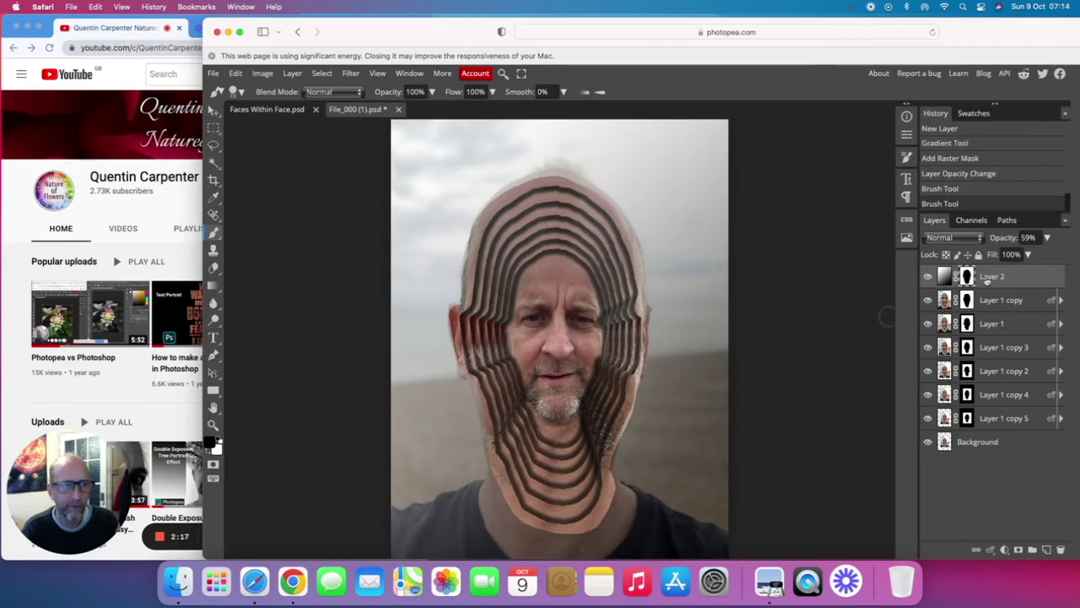
Step: Set Layer 2's opacity to 100% and brush black on its mask to reveal the ear on the image's right side
click(1047, 238)
drag(1038, 255, 1070, 259)
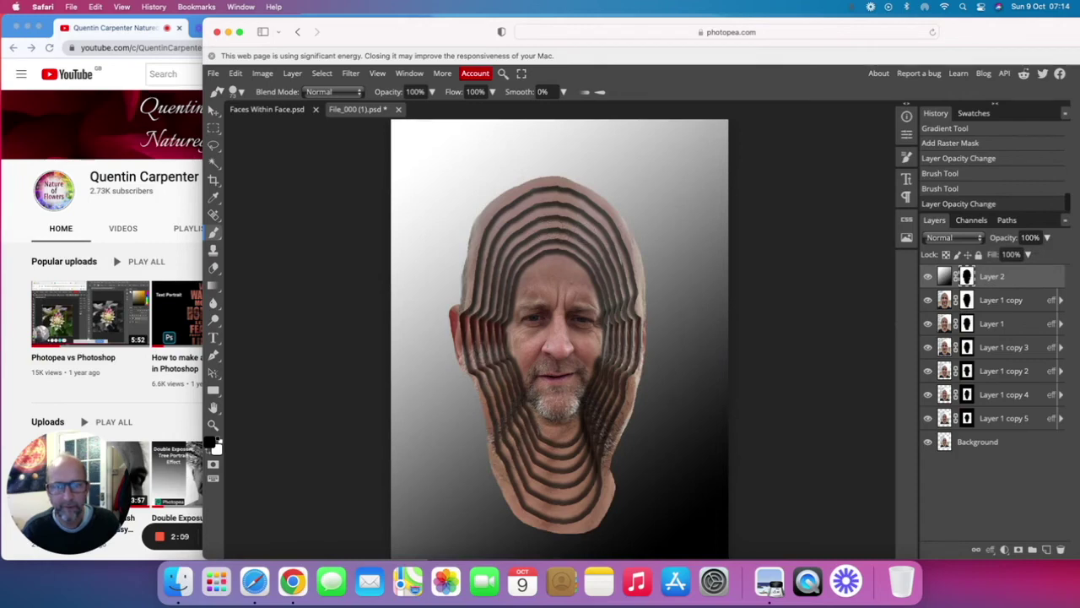
click(640, 316)
click(646, 332)
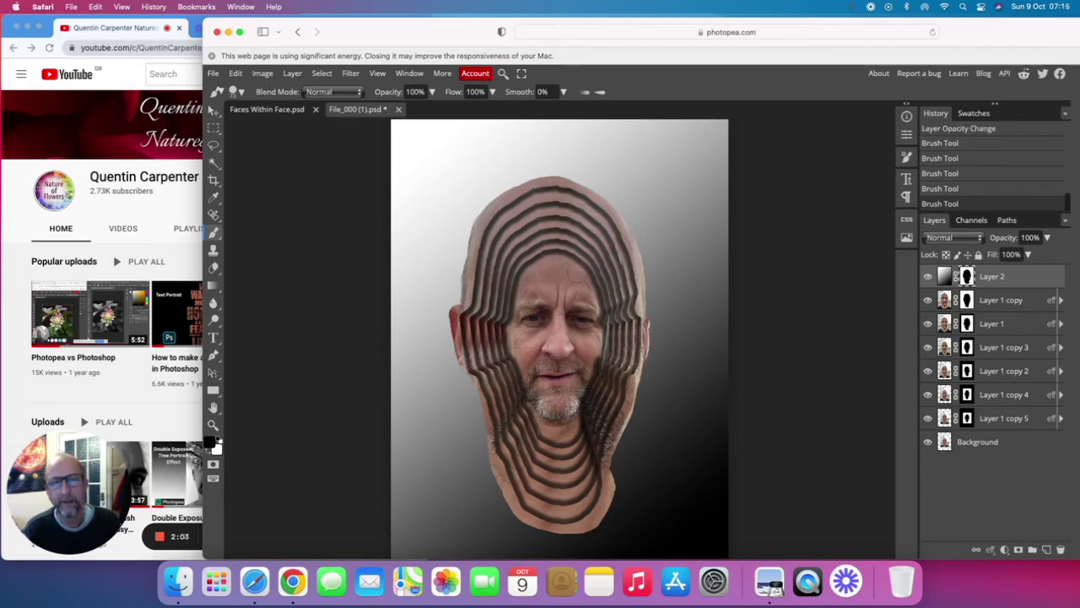
Step: Apply a Black & White adjustment to Layer 1 copy, the outermost face ring, with the default settings
click(1018, 302)
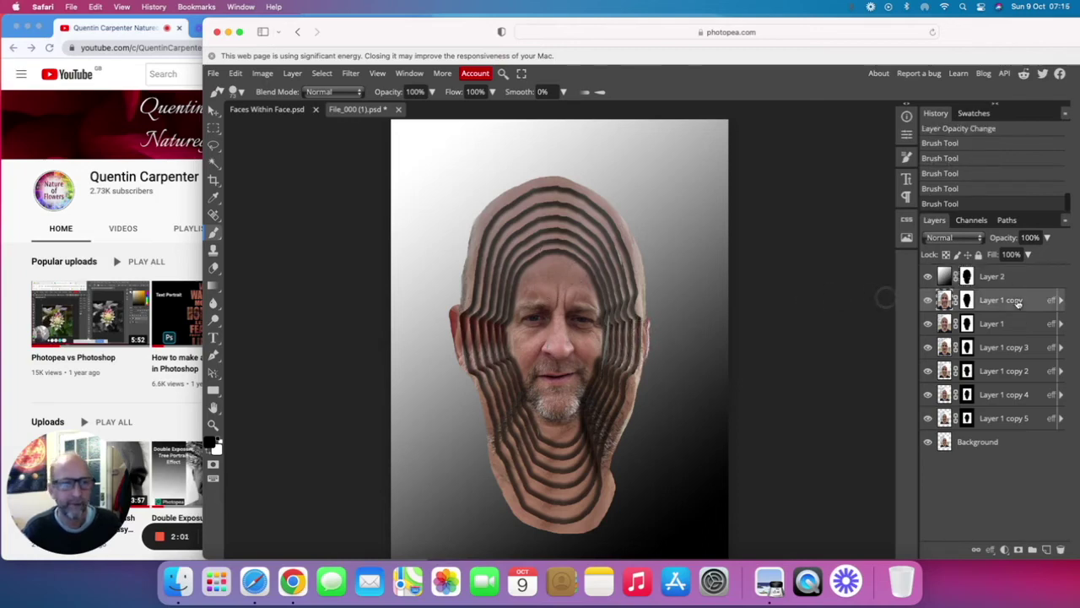
click(264, 75)
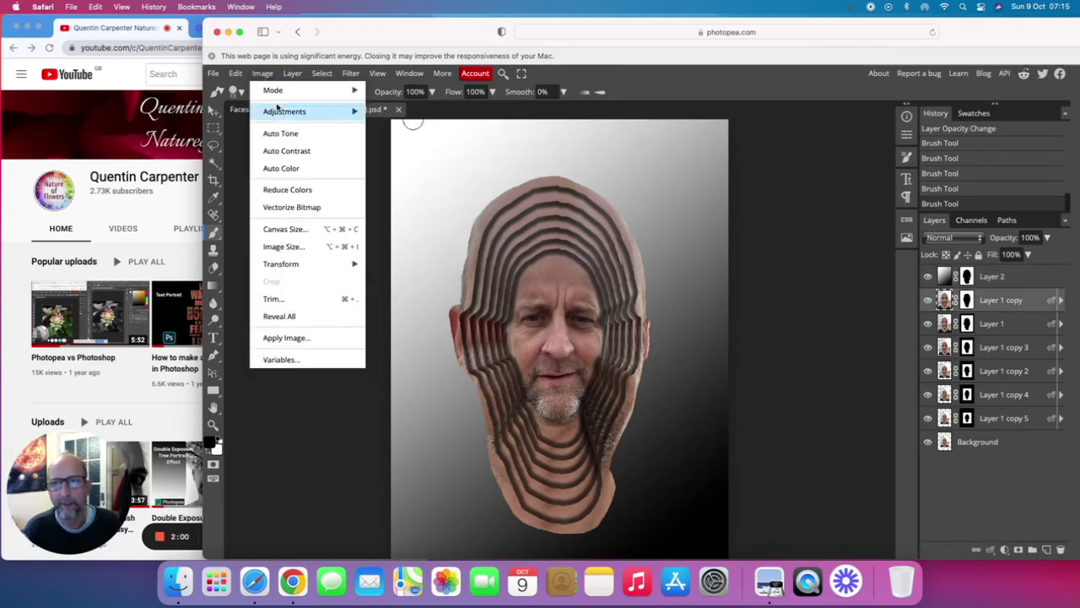
mouse_move(284, 111)
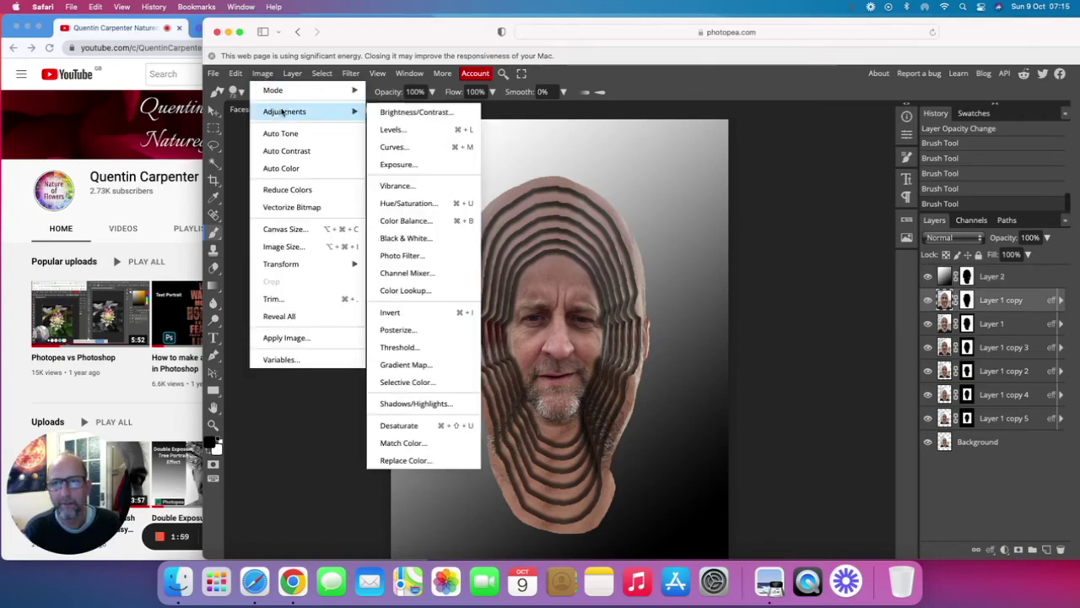
click(431, 238)
click(507, 184)
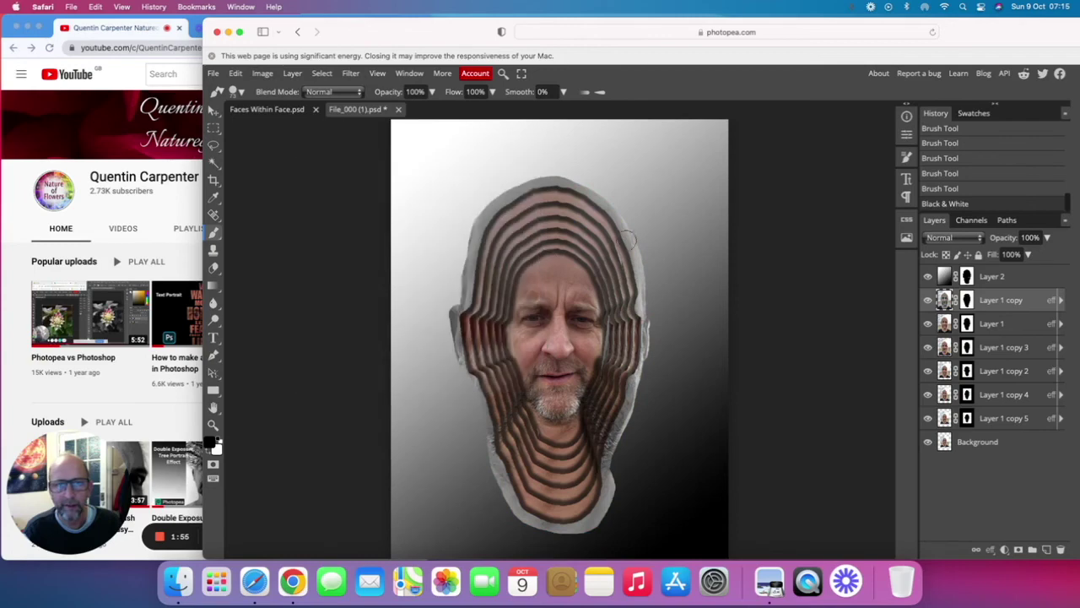
Step: Apply the same Black & White adjustment to Layer 1 copy 3, the third face ring
click(985, 349)
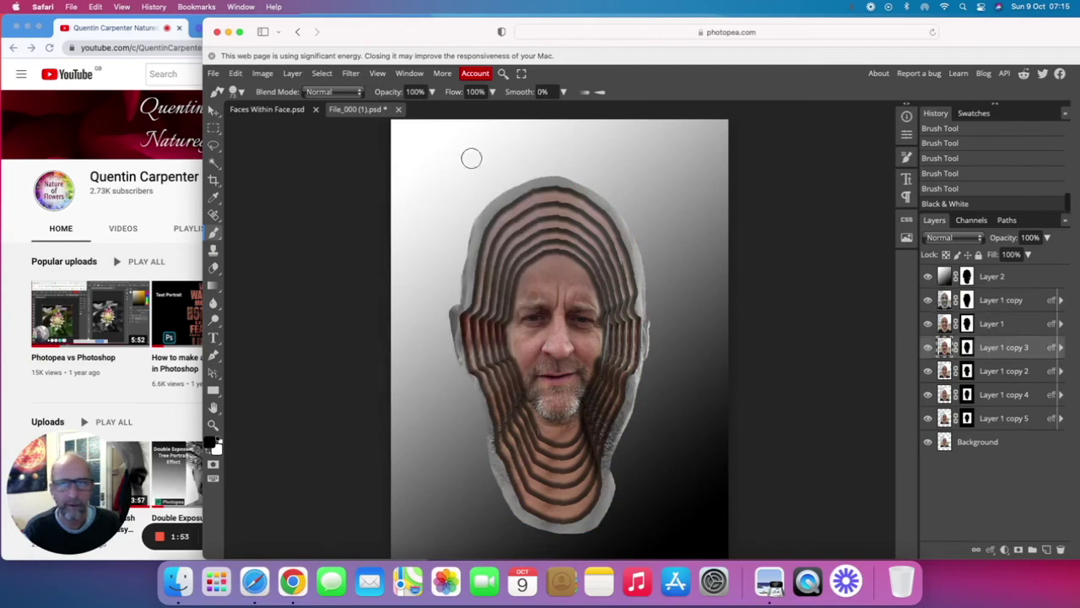
click(263, 74)
mouse_move(283, 118)
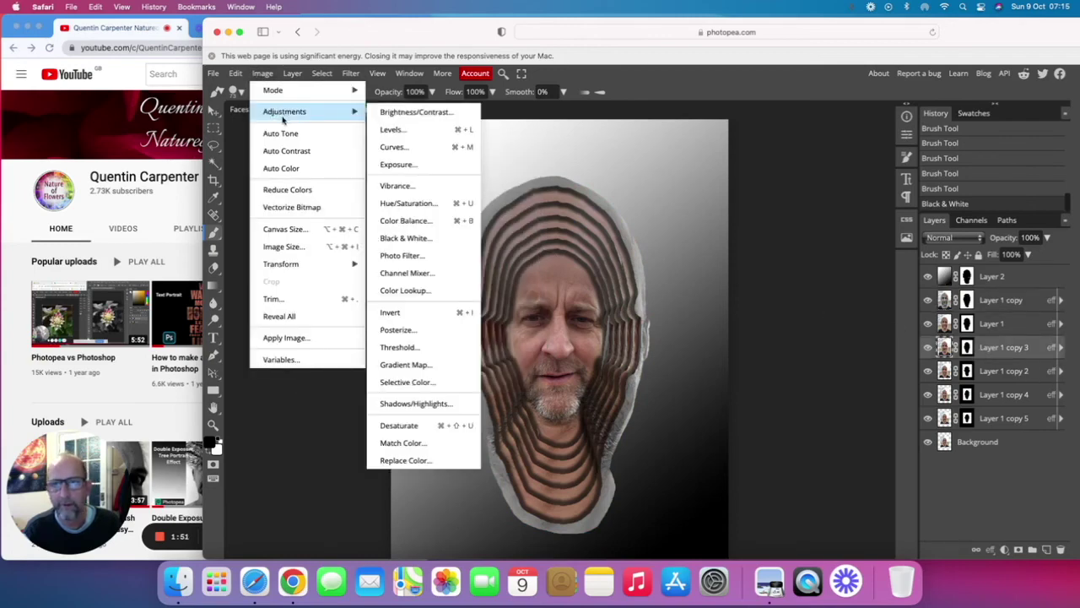
click(436, 238)
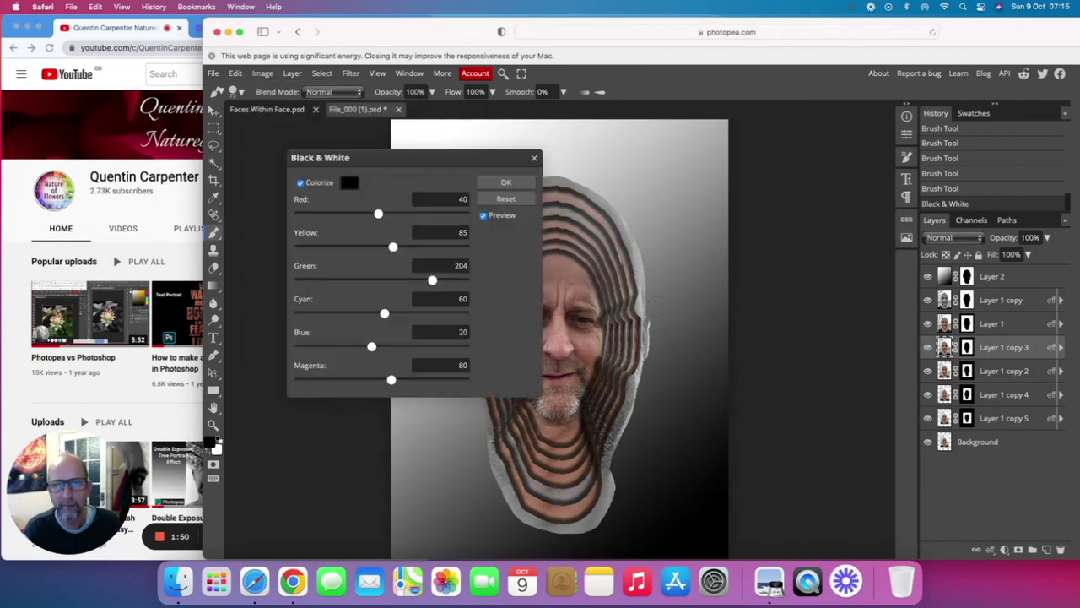
click(510, 184)
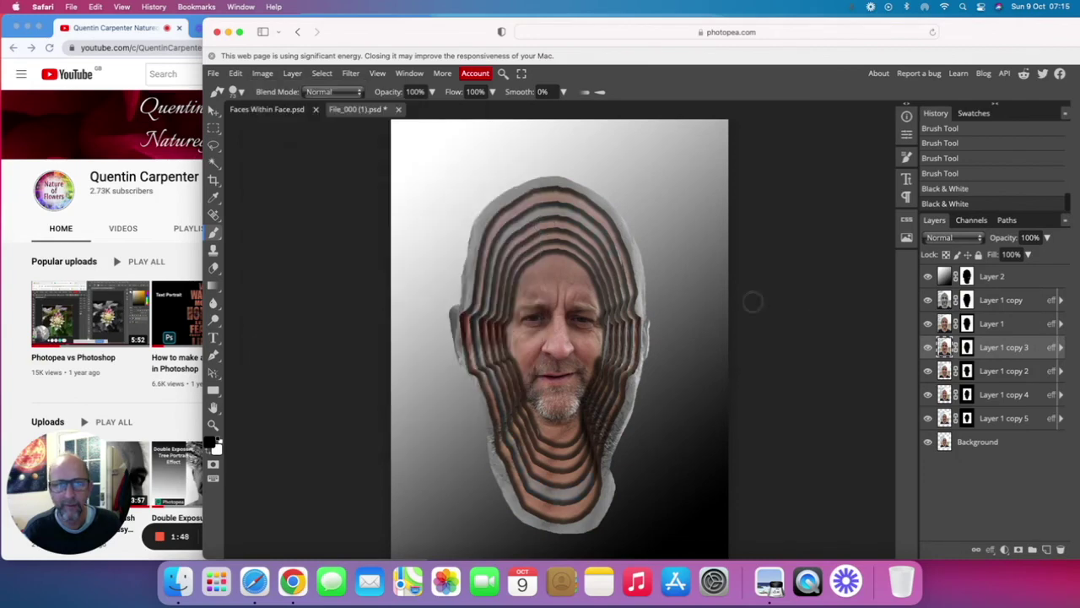
Step: Apply the Black & White adjustment with its default settings to Layer 1 copy 4, the fifth face ring
click(1001, 402)
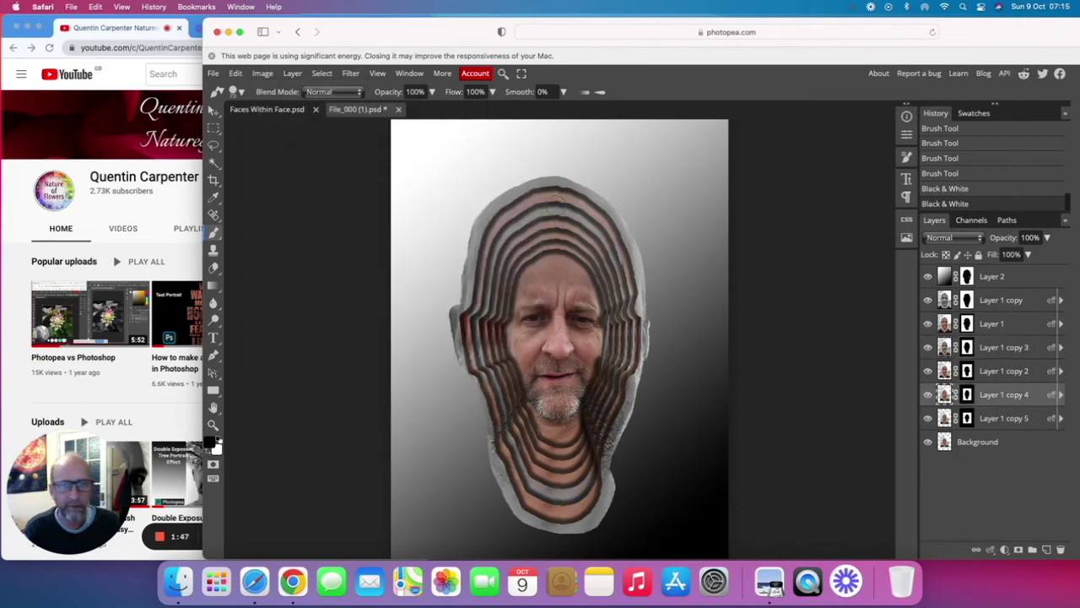
click(262, 73)
mouse_move(284, 111)
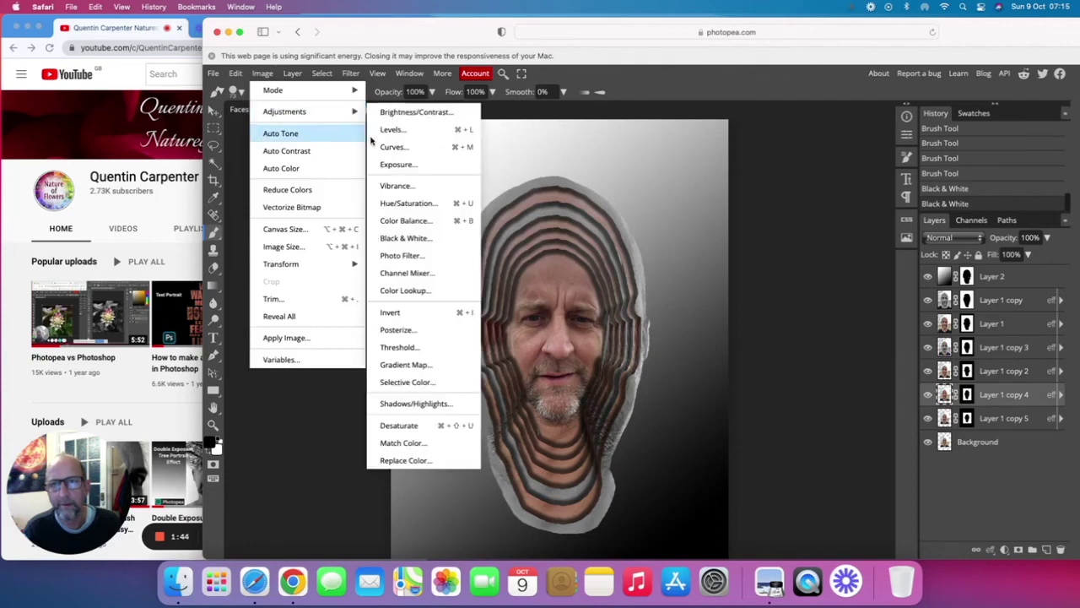
click(439, 238)
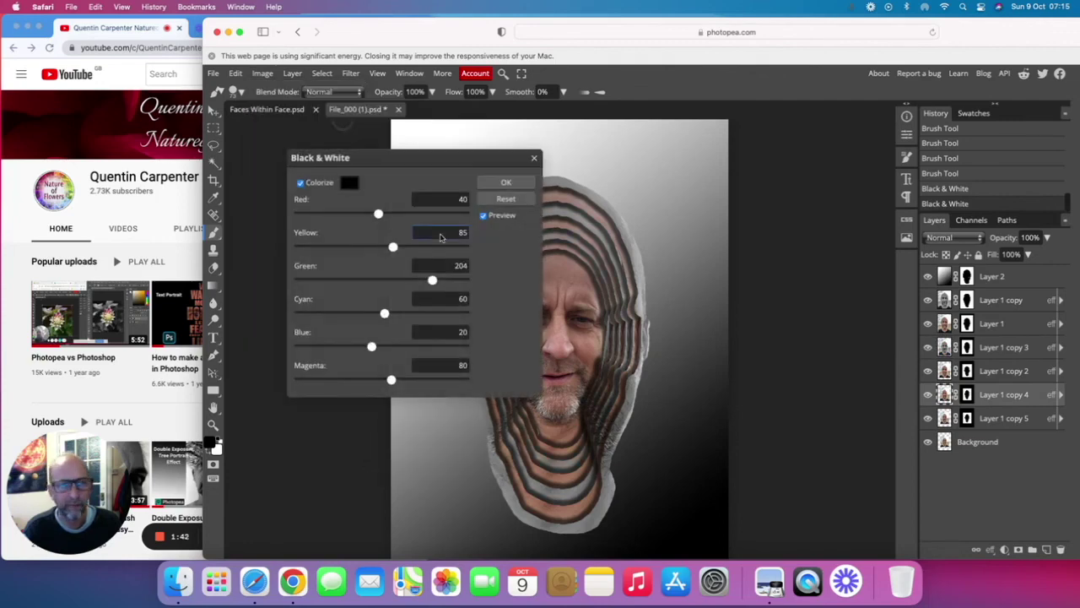
click(505, 184)
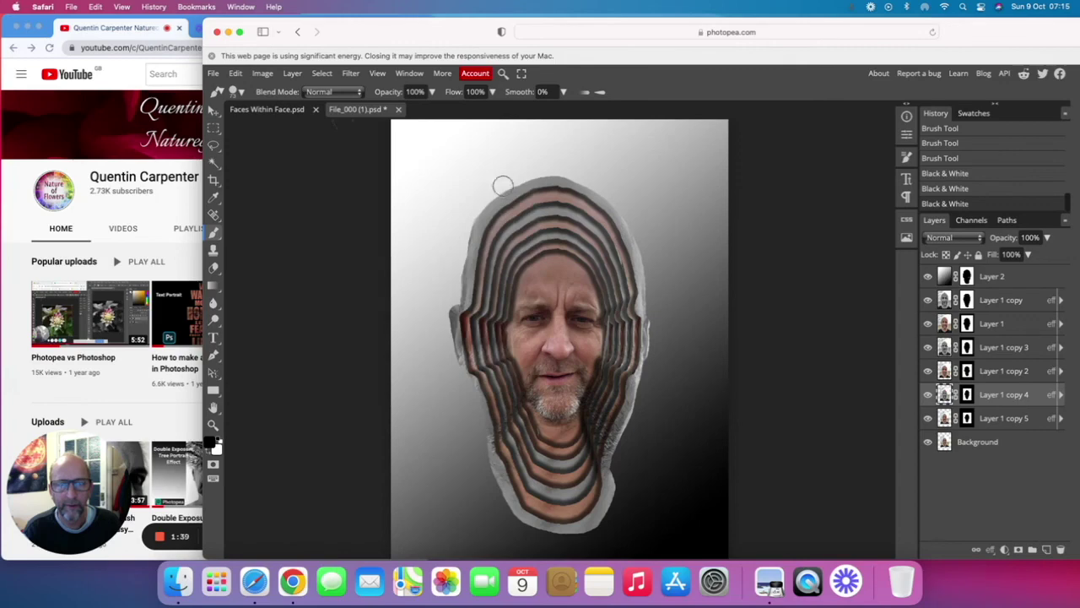
Step: Apply the Black & White adjustment to the Background layer, turning the innermost face monochrome
click(983, 441)
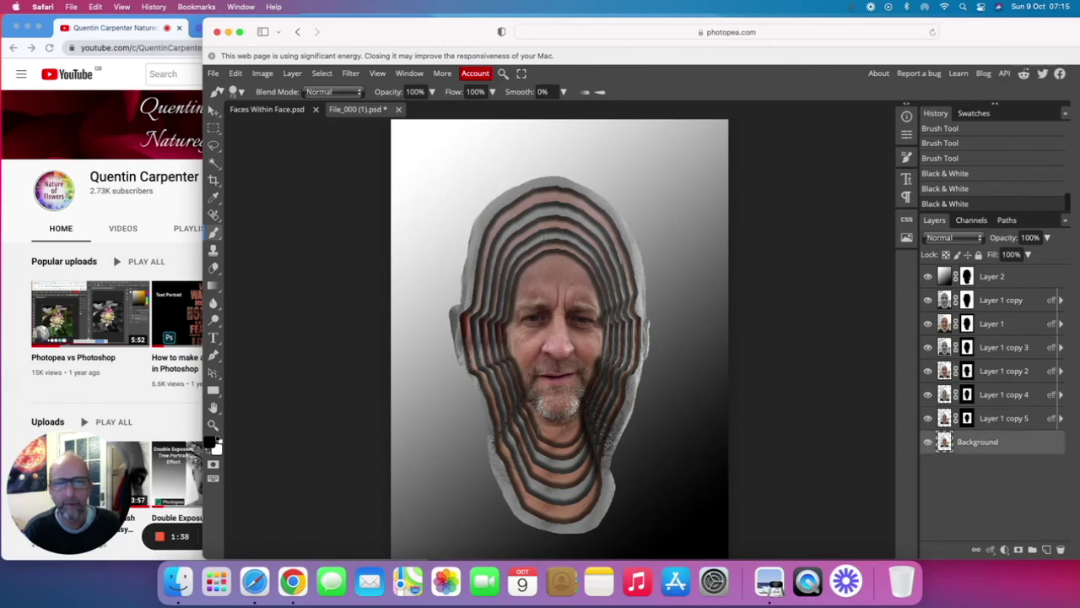
click(262, 73)
mouse_move(330, 113)
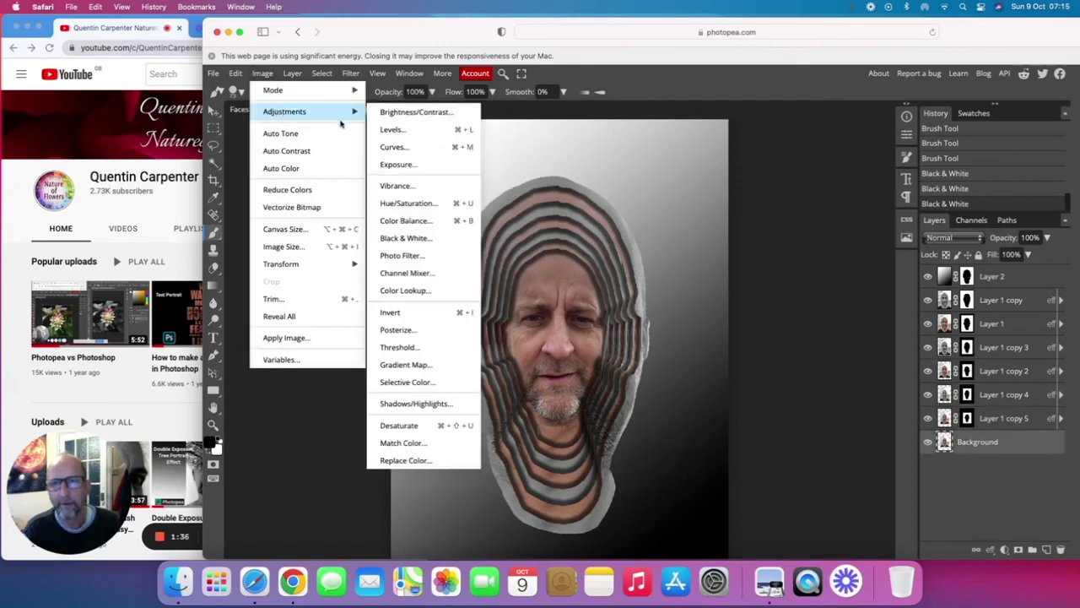
click(436, 238)
click(515, 187)
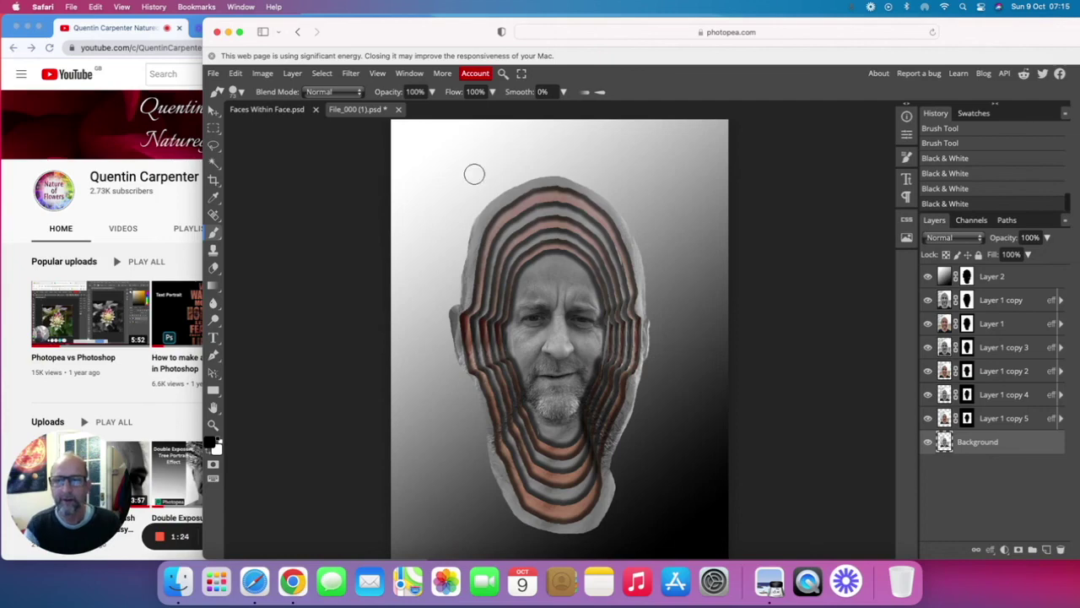
Step: View the finished example in Faces Within Face.psd and switch to the YouTube channel page in Chrome
click(259, 110)
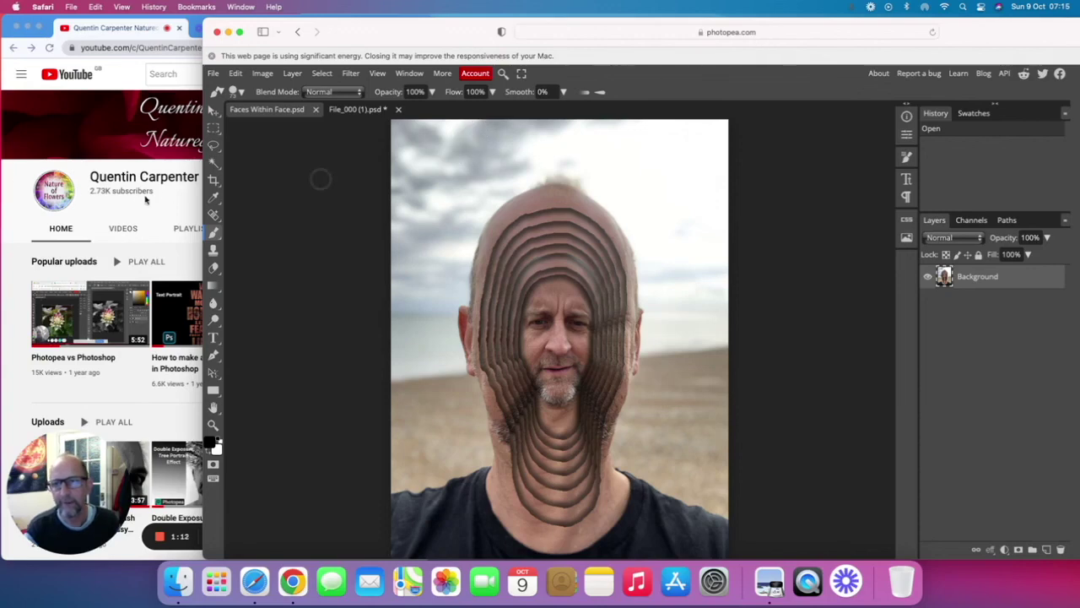
click(169, 193)
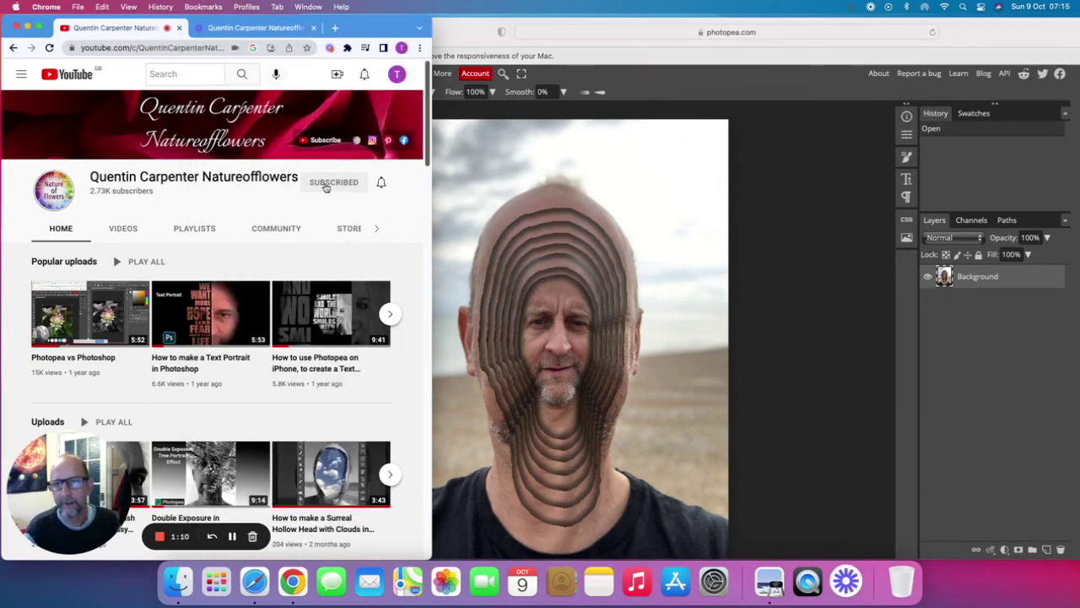